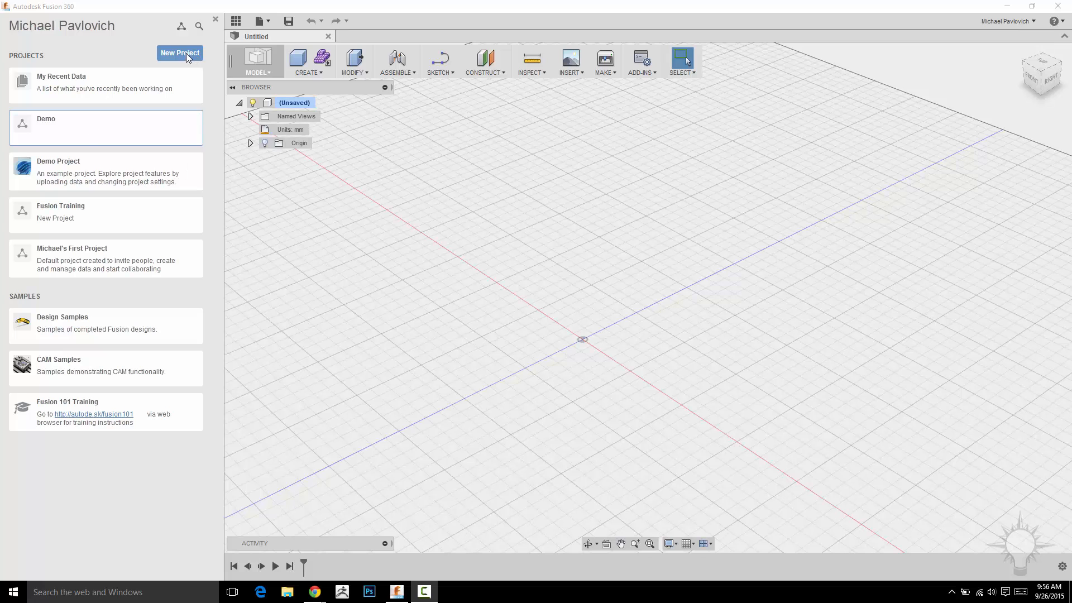
Open the Demo project and hide the project data list to enlarge the modeling area
left_click(124, 131)
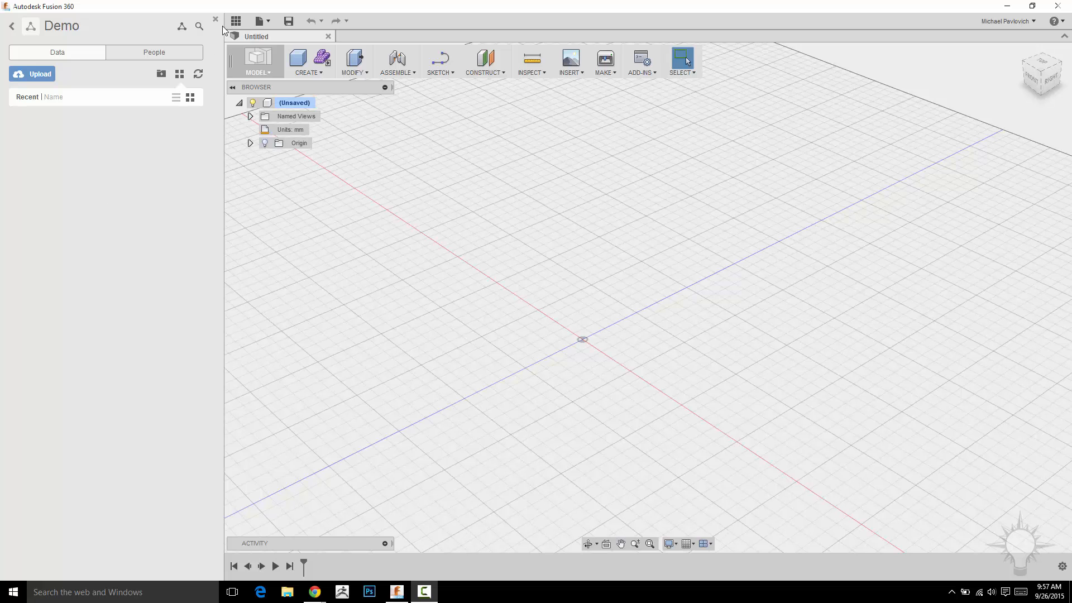
left_click(235, 21)
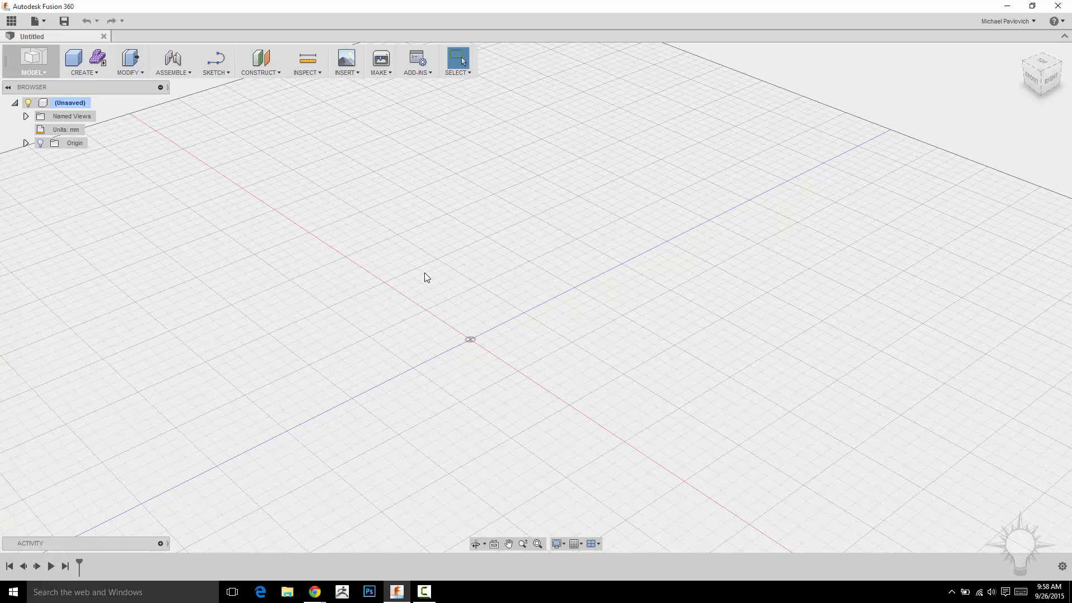
Try creating a form, look over the T-spline primitives, and undo the form
left_click(77, 75)
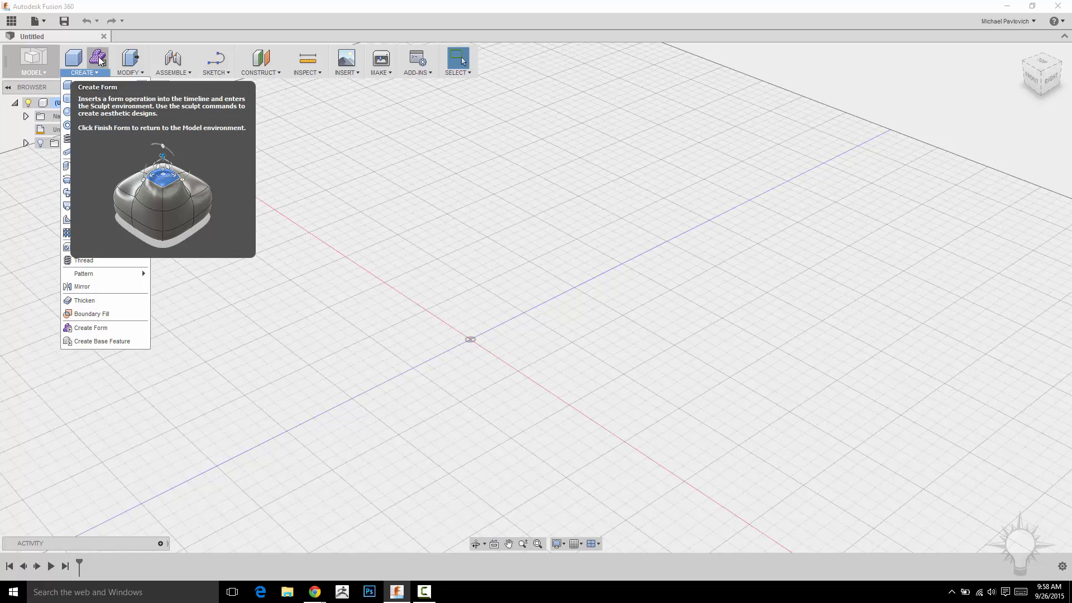
left_click(77, 74)
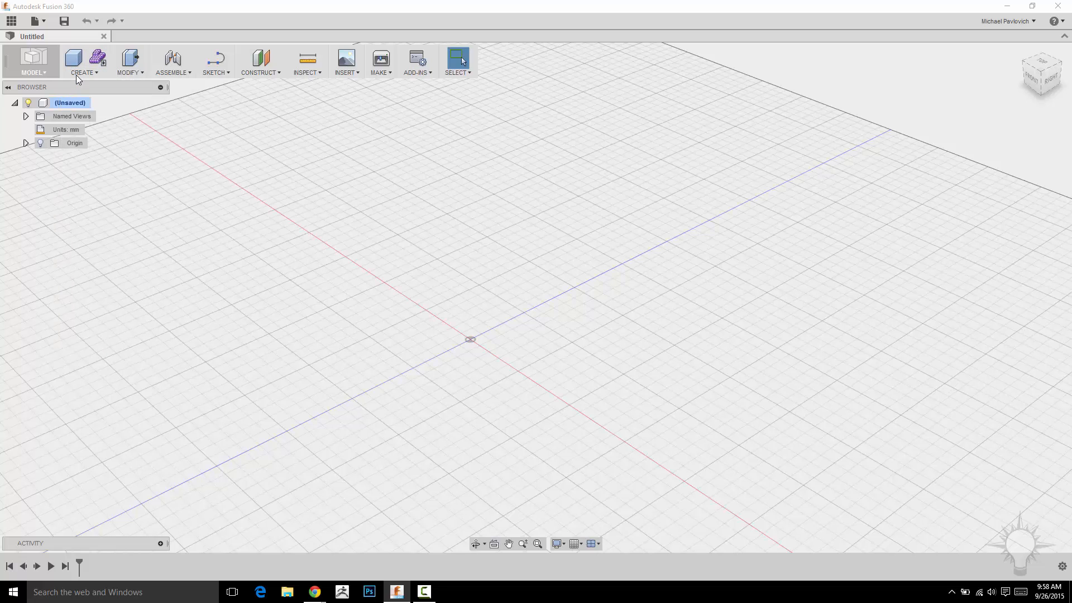
left_click(97, 58)
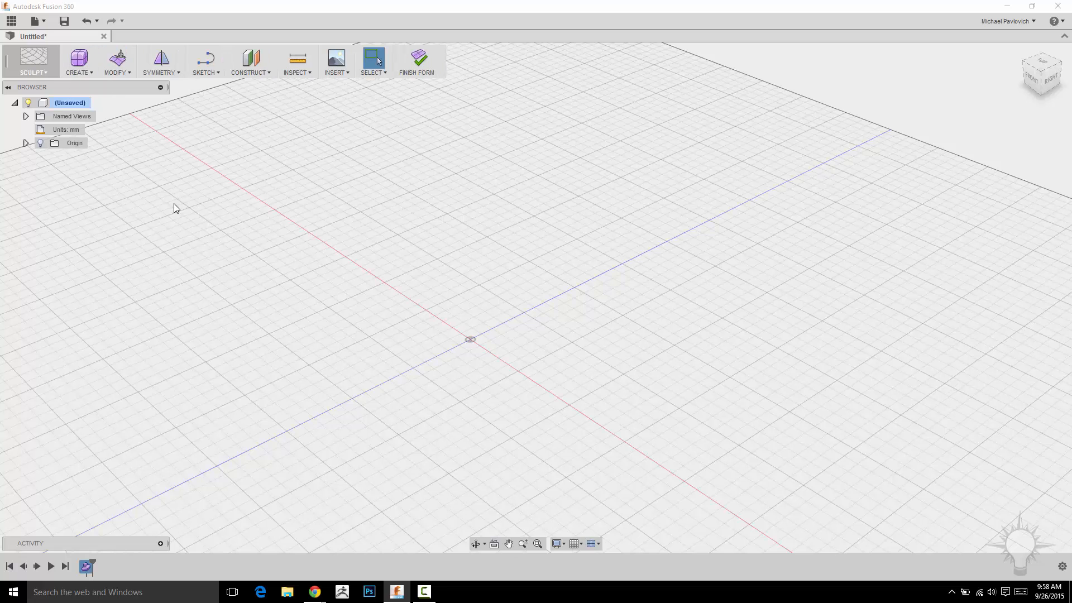
left_click(80, 66)
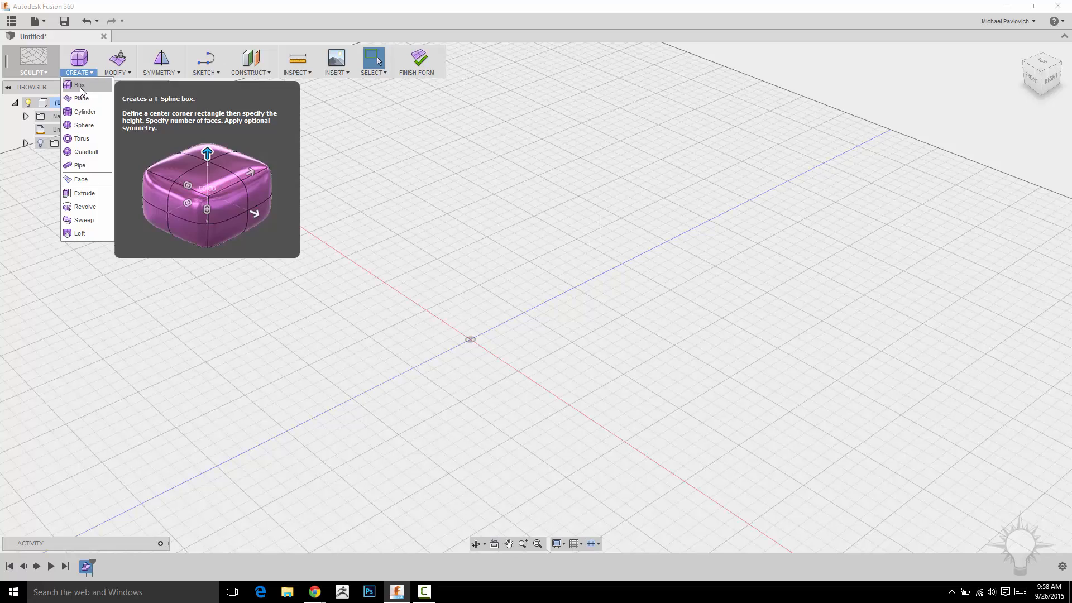
left_click(82, 74)
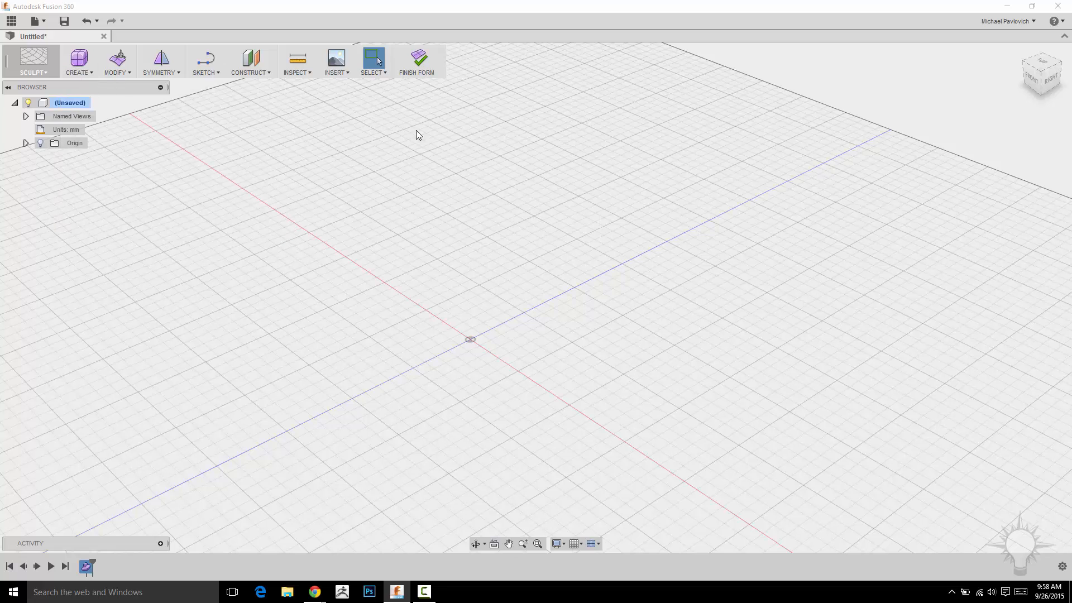
key("ctrl+z")
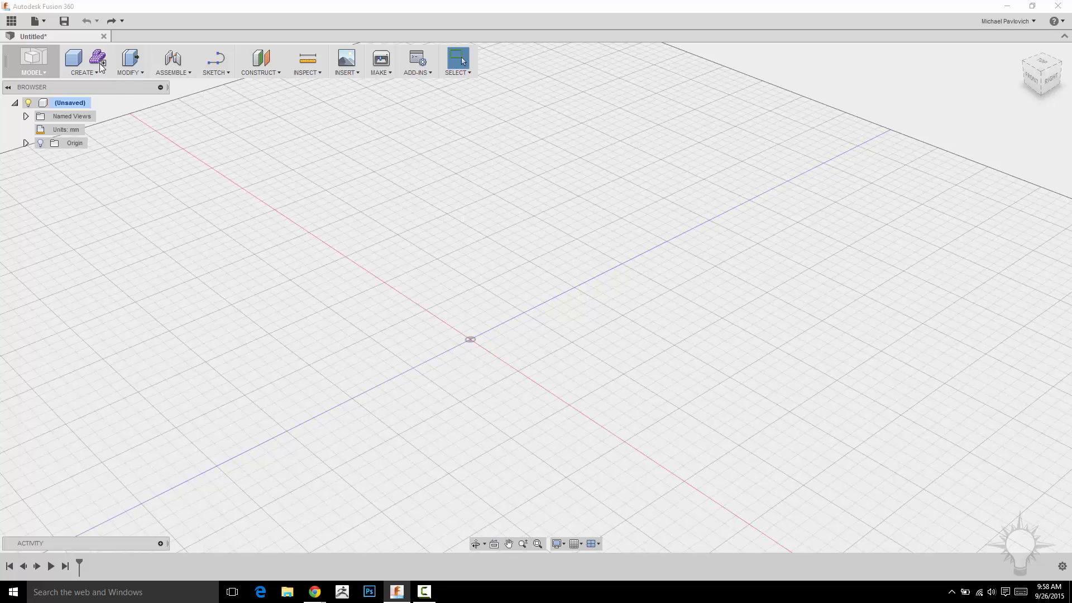
Create an empty form and finish it to return to the Model workspace
left_click(98, 59)
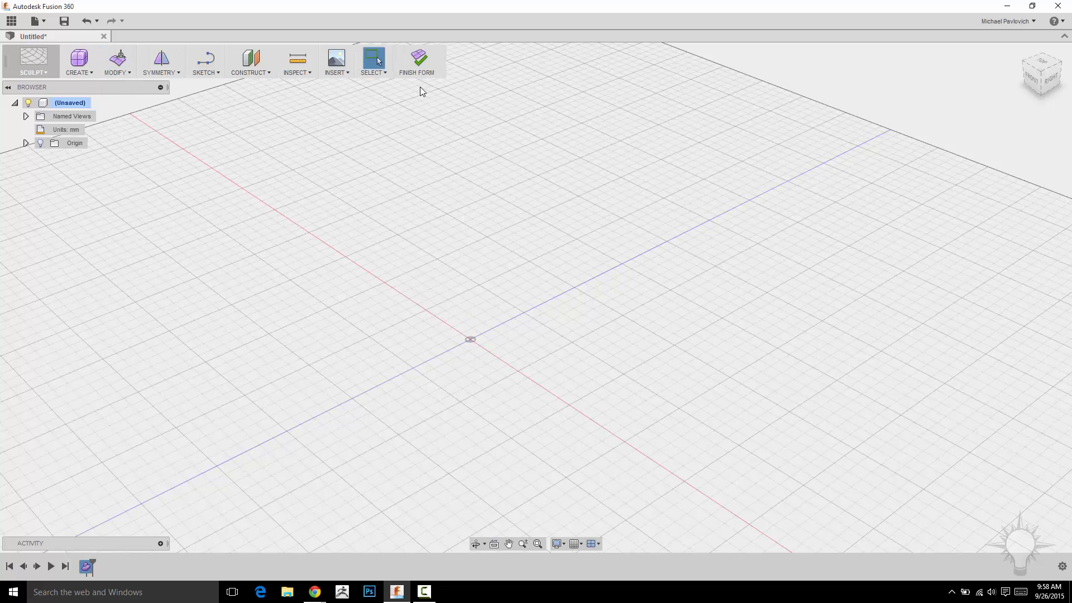
left_click(417, 60)
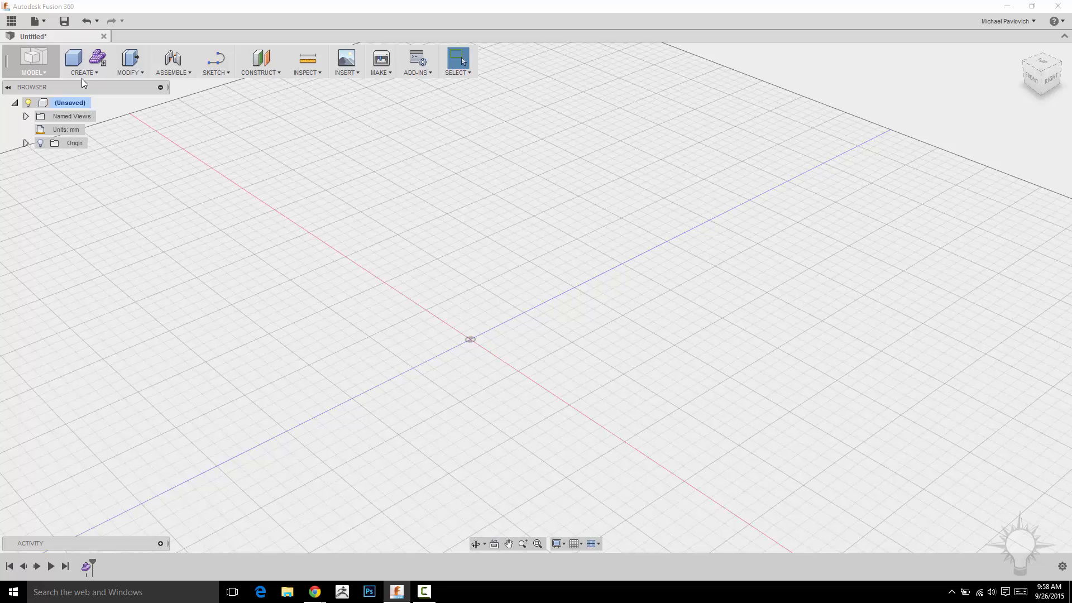
left_click(30, 73)
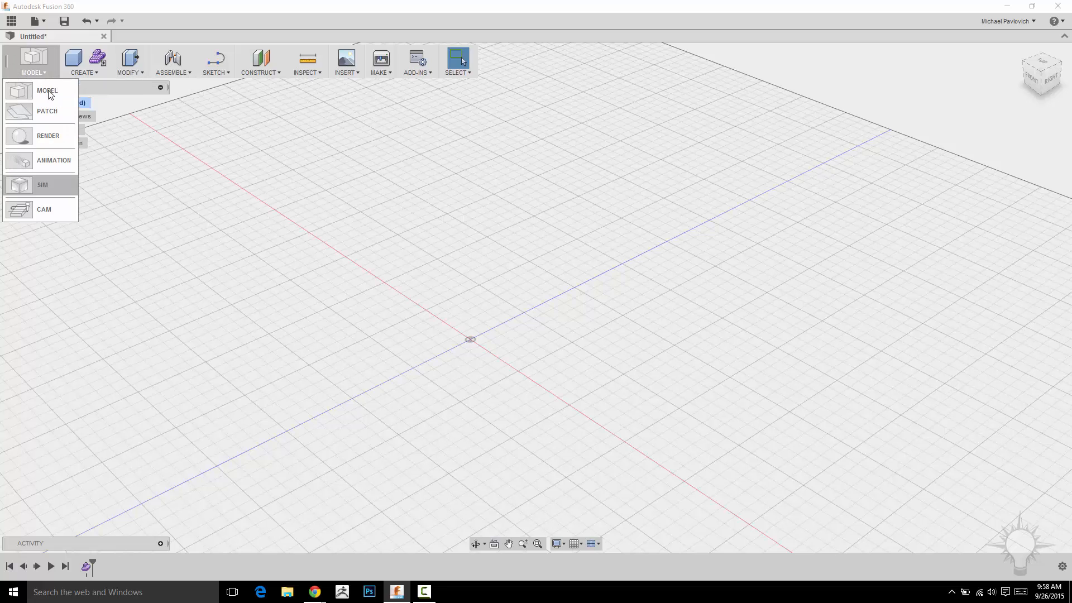
left_click(38, 71)
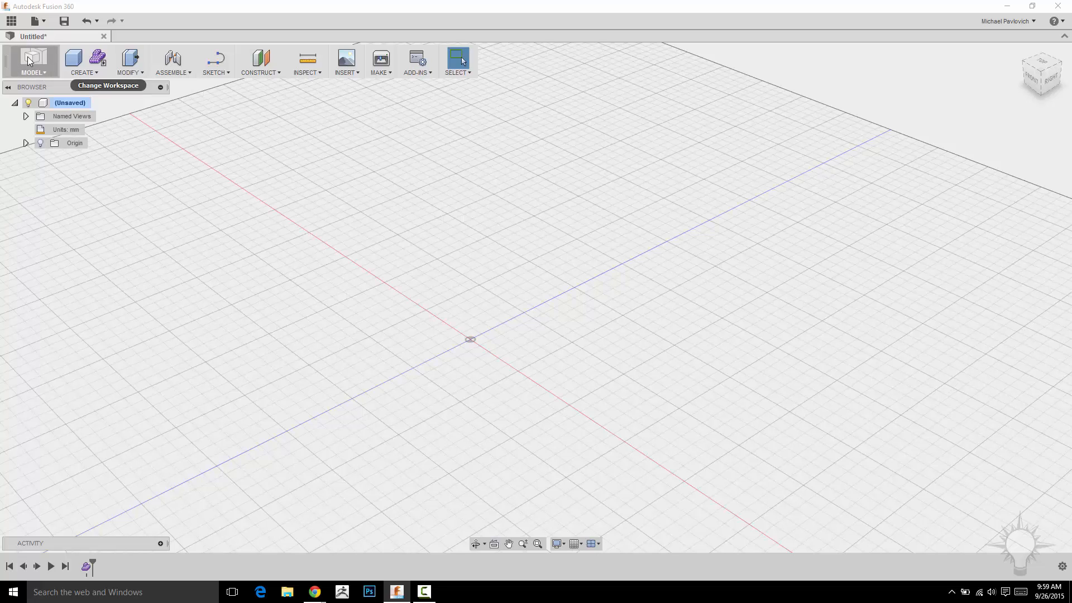
left_click(81, 73)
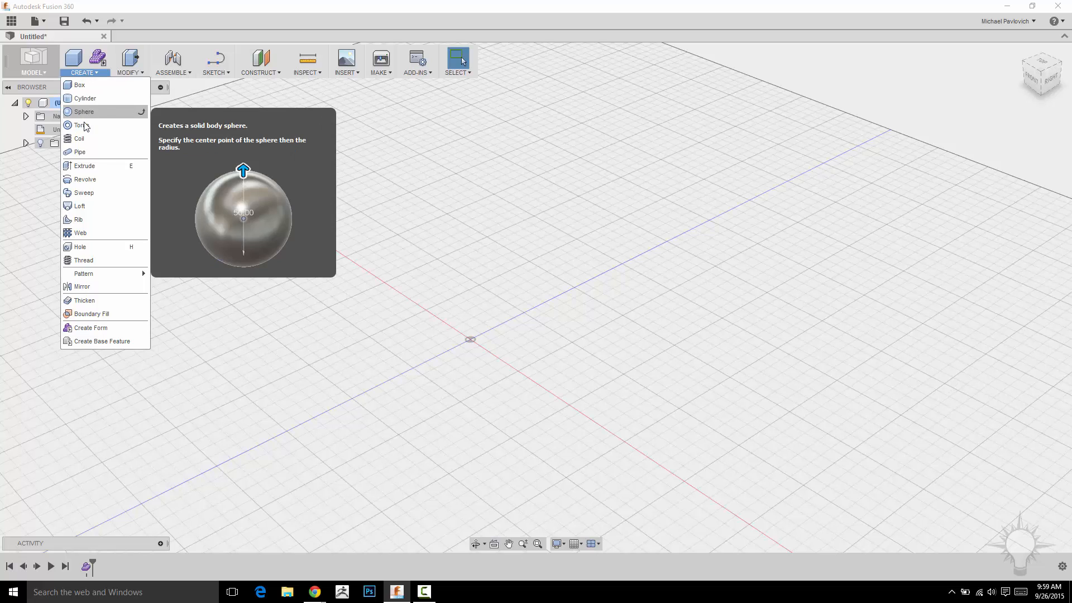
left_click(77, 60)
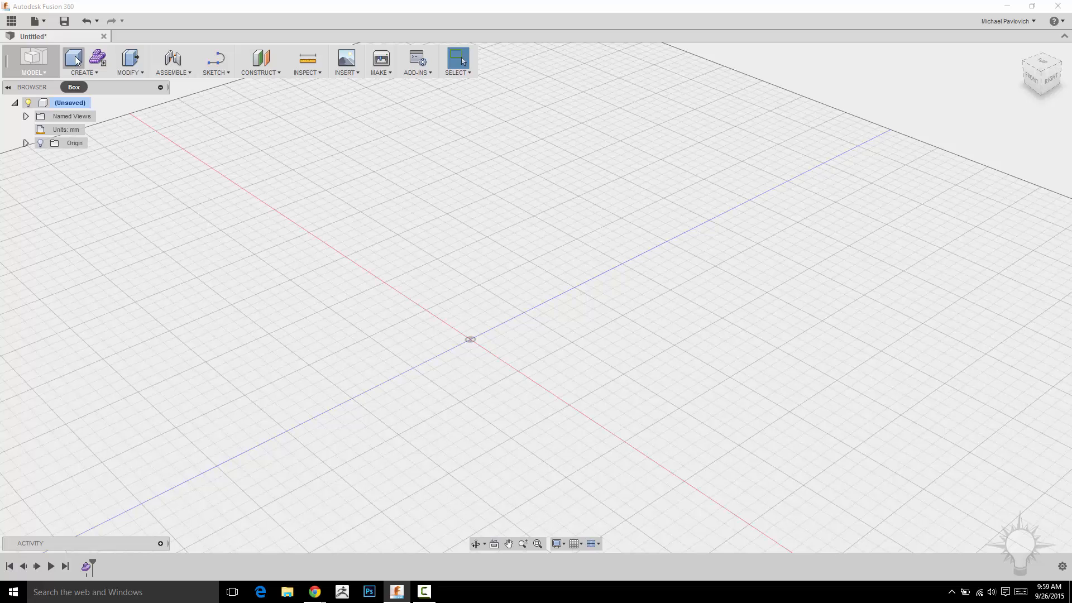
Add the Cylinder command as a shortcut beside the Box and Create Form commands
left_click(83, 73)
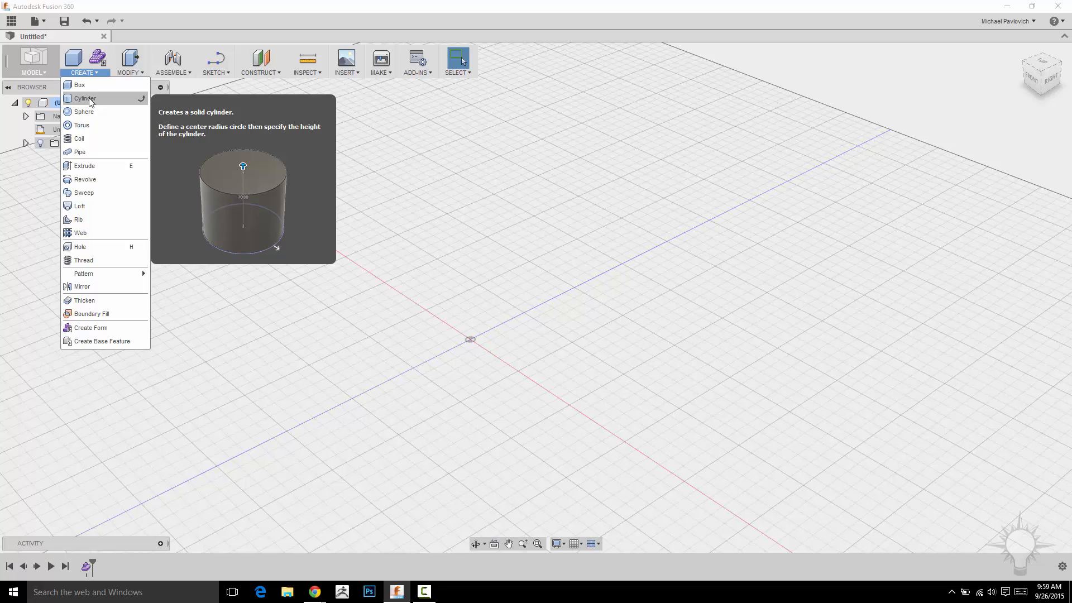
left_click(142, 99)
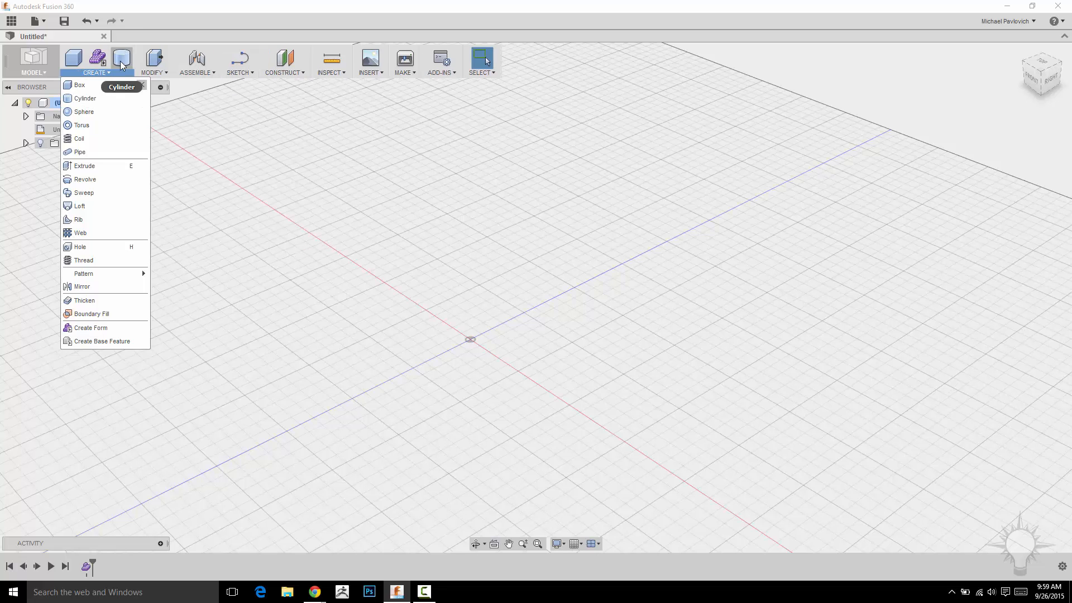
left_click(145, 4)
mouse_move(128, 56)
left_mouse_down()
mouse_move(90, 58)
mouse_move(119, 58)
left_mouse_up()
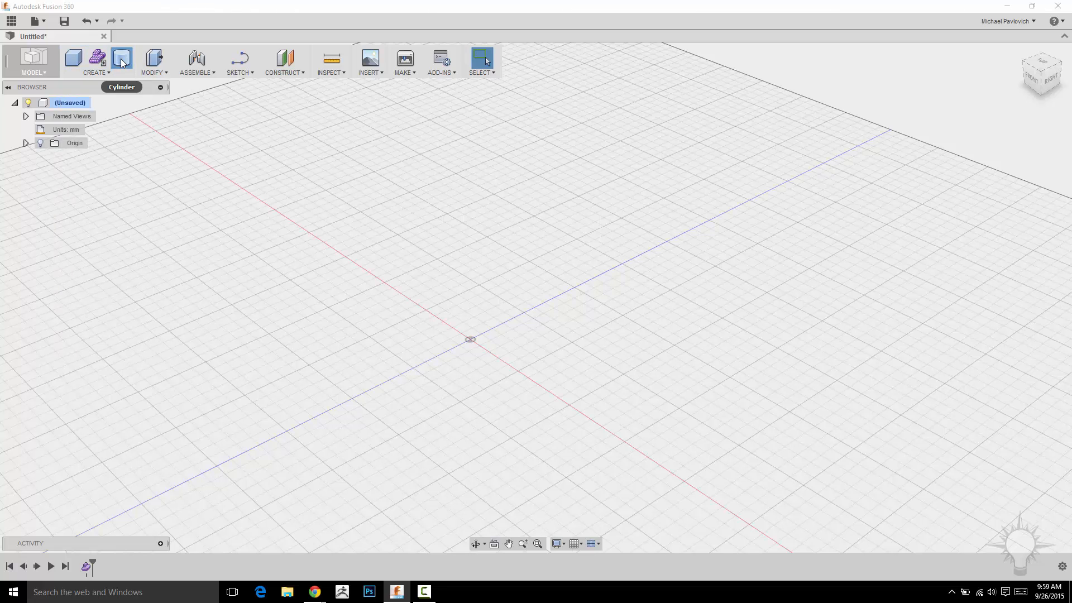
Remove the Cylinder command from the shortcuts of the Create group
left_click(104, 73)
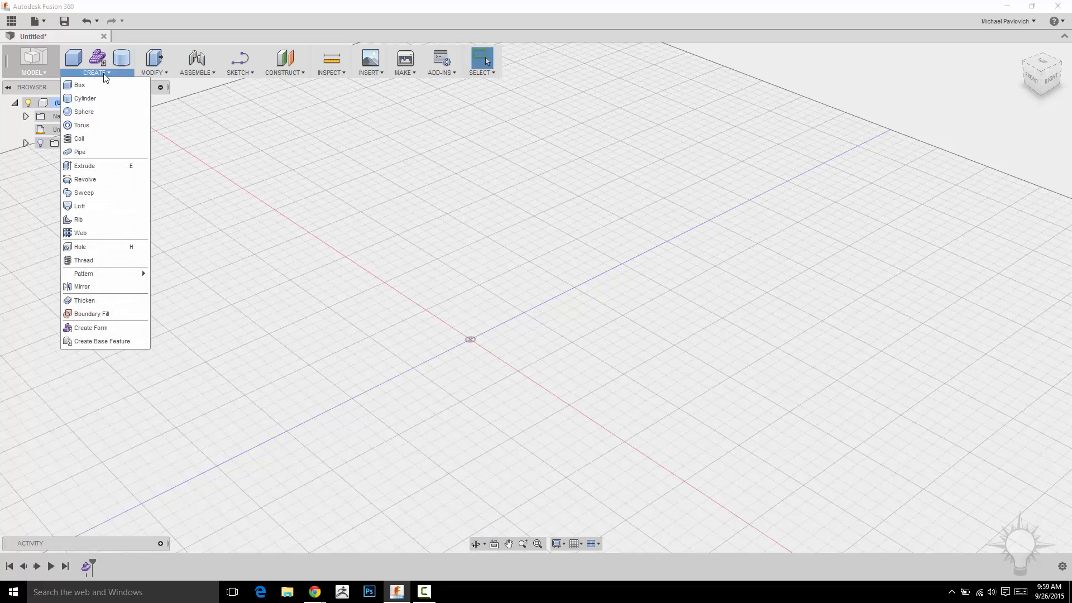
left_click(142, 99)
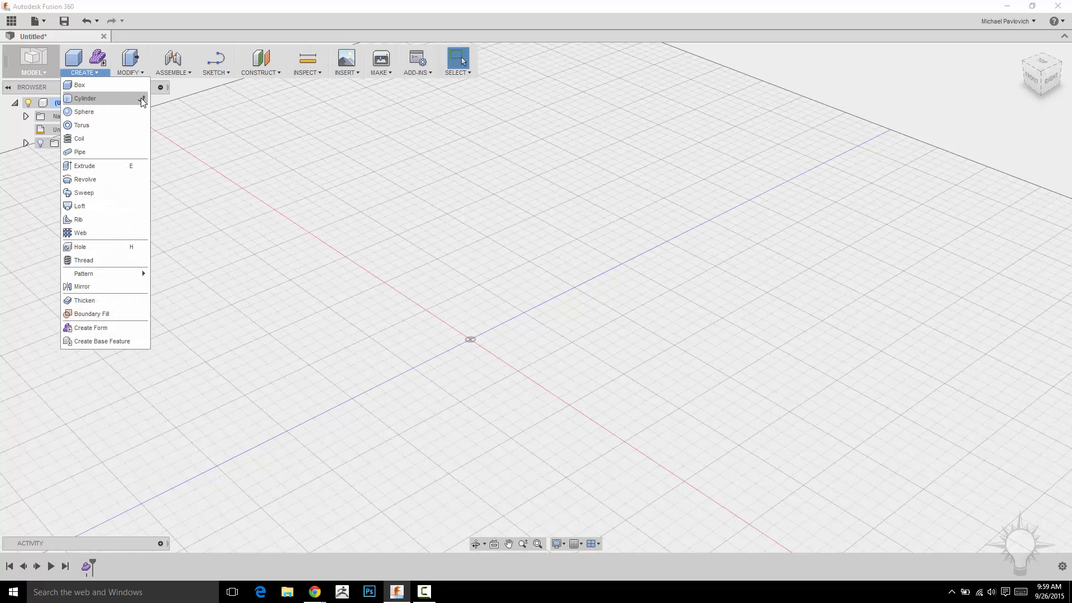
left_click(450, 213)
left_click(427, 10)
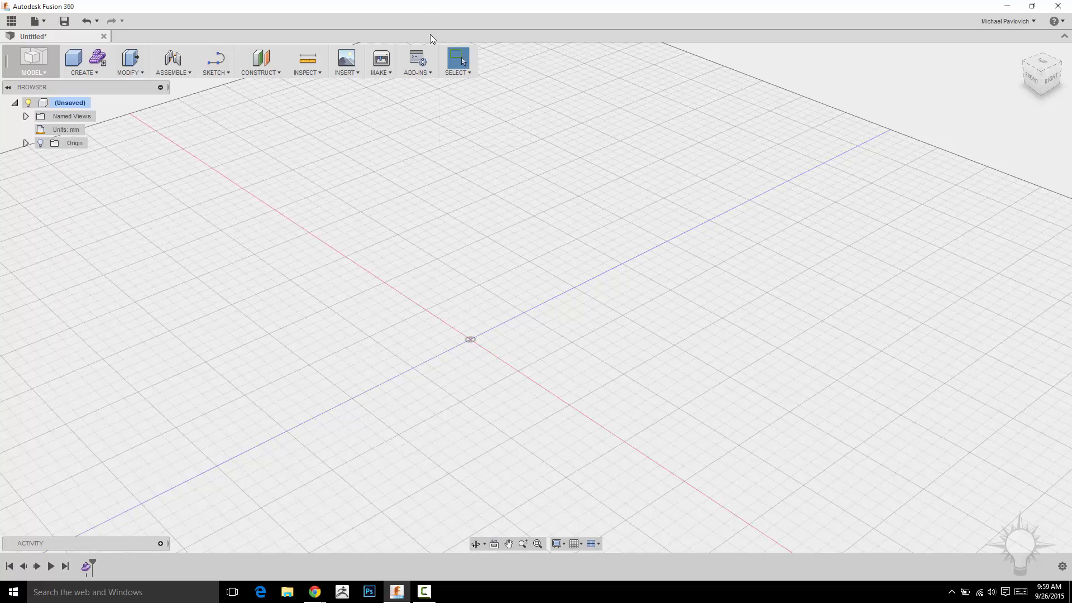
Start a solid box on the horizontal origin plane with a 100 × 100 mm base centered on the origin
left_click(75, 58)
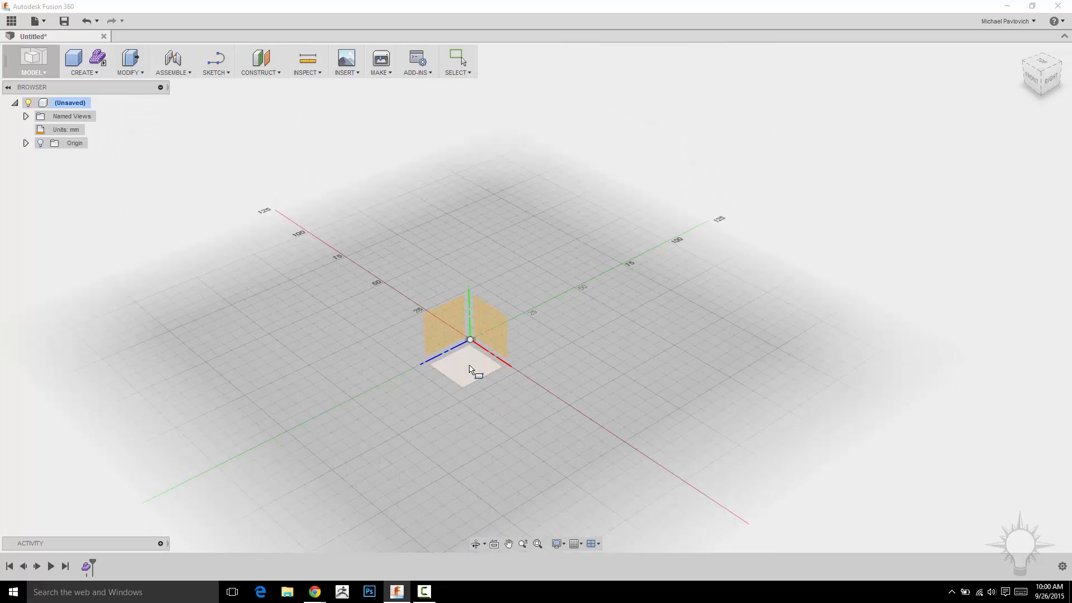
left_click(467, 367)
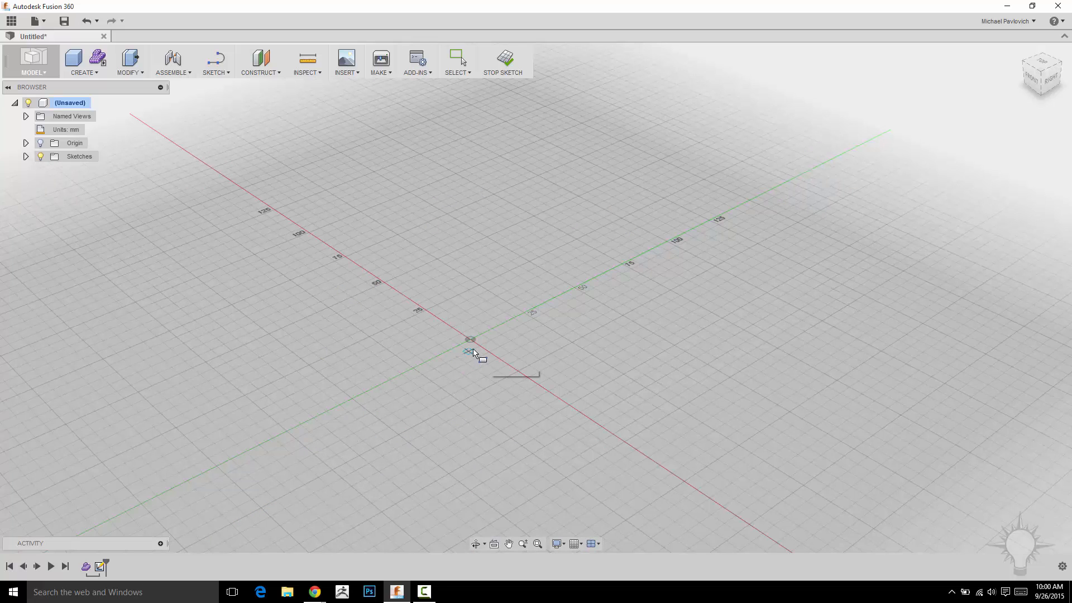
left_click(487, 239)
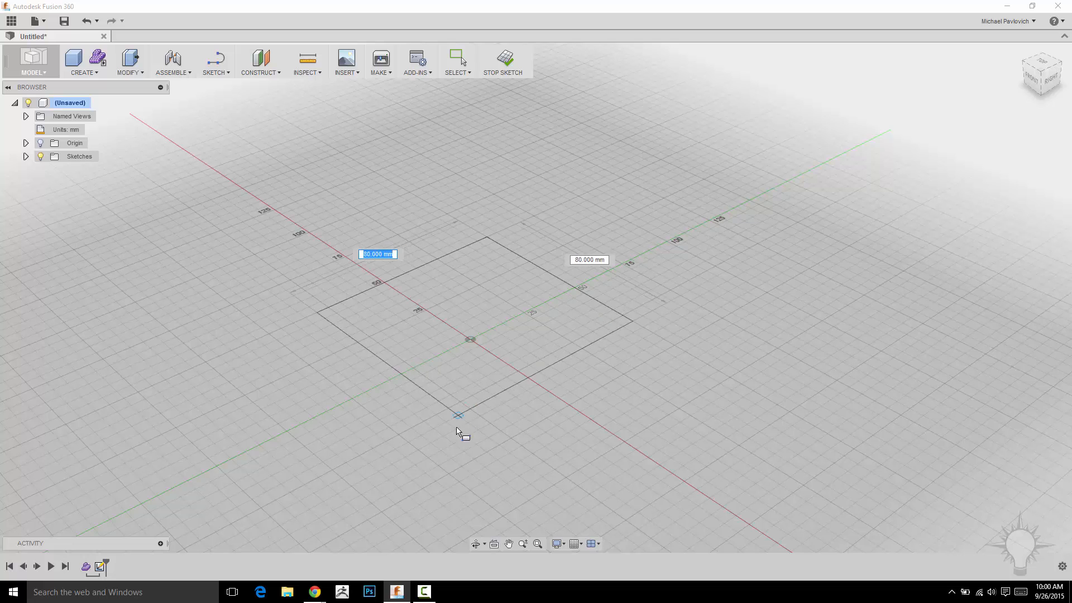
left_click(451, 474)
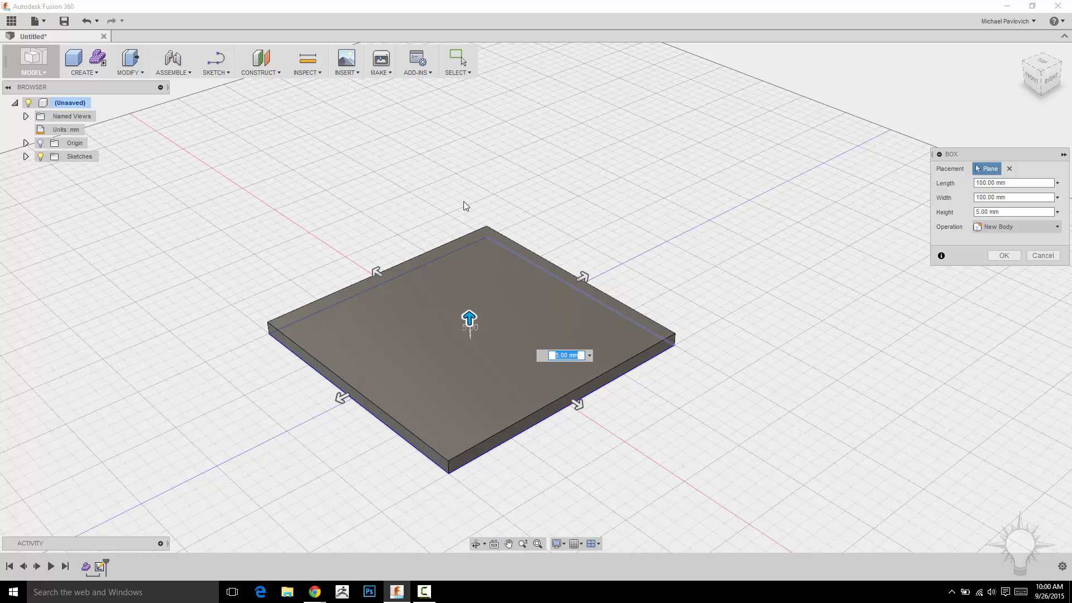
Examine the box preview and its resize arrows by panning, zooming and orbiting around it
middle_click_drag(613, 222, 604, 145)
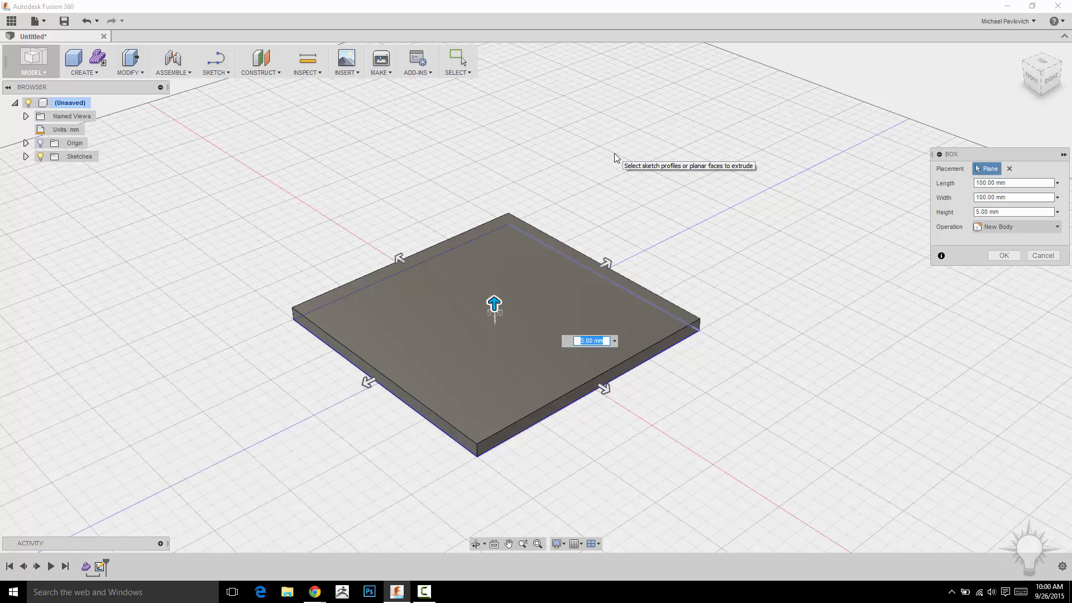
mouse_move(619, 157)
middle_mouse_down()
mouse_move(545, 134)
mouse_move(611, 186)
mouse_move(646, 148)
mouse_move(601, 203)
mouse_move(564, 167)
mouse_move(649, 166)
mouse_move(648, 177)
mouse_move(622, 137)
mouse_move(567, 194)
mouse_move(670, 196)
mouse_move(625, 209)
mouse_move(645, 190)
mouse_move(566, 165)
mouse_move(651, 176)
mouse_move(631, 165)
mouse_move(660, 153)
mouse_move(636, 155)
middle_mouse_up()
scroll(644, 190, "down", 3)
scroll(645, 201, "up", 3)
scroll(645, 203, "down", 3)
scroll(645, 202, "up", 3)
scroll(639, 167, "up", 3)
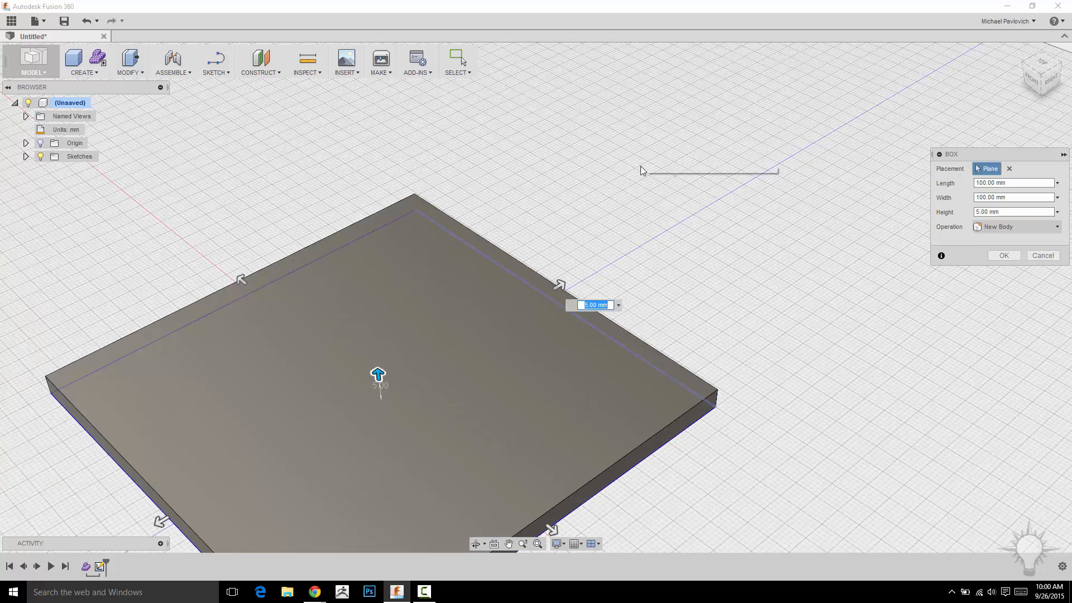
scroll(690, 155, "down", 3)
scroll(648, 181, "up", 3)
scroll(715, 175, "down", 1)
mouse_move(714, 174)
middle_mouse_down()
mouse_move(704, 190)
mouse_move(710, 182)
middle_mouse_up()
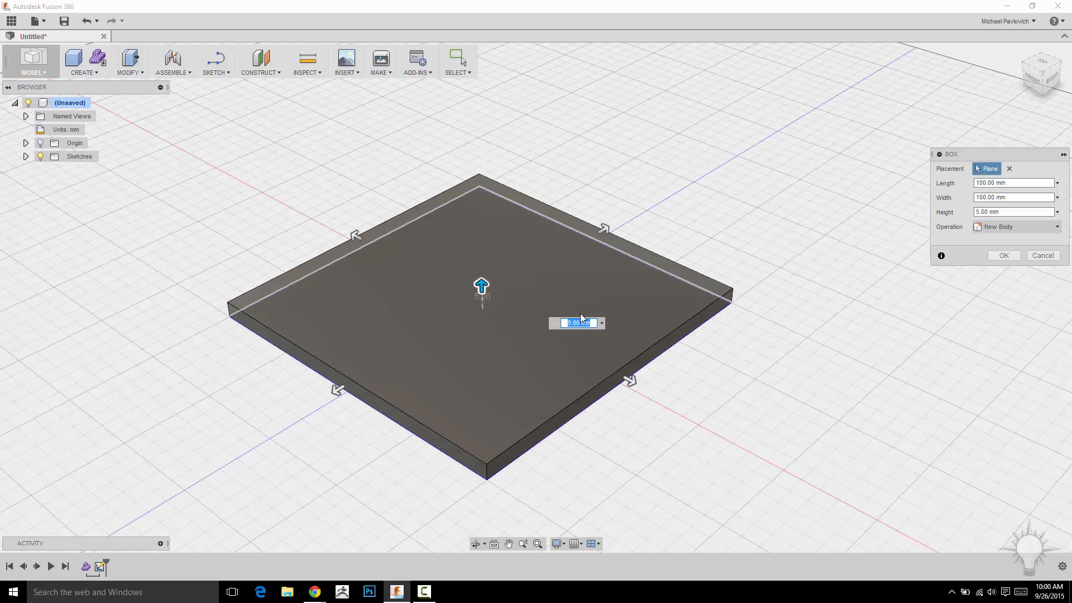
Set the box's height to 25 mm and create it as a new body
type("20")
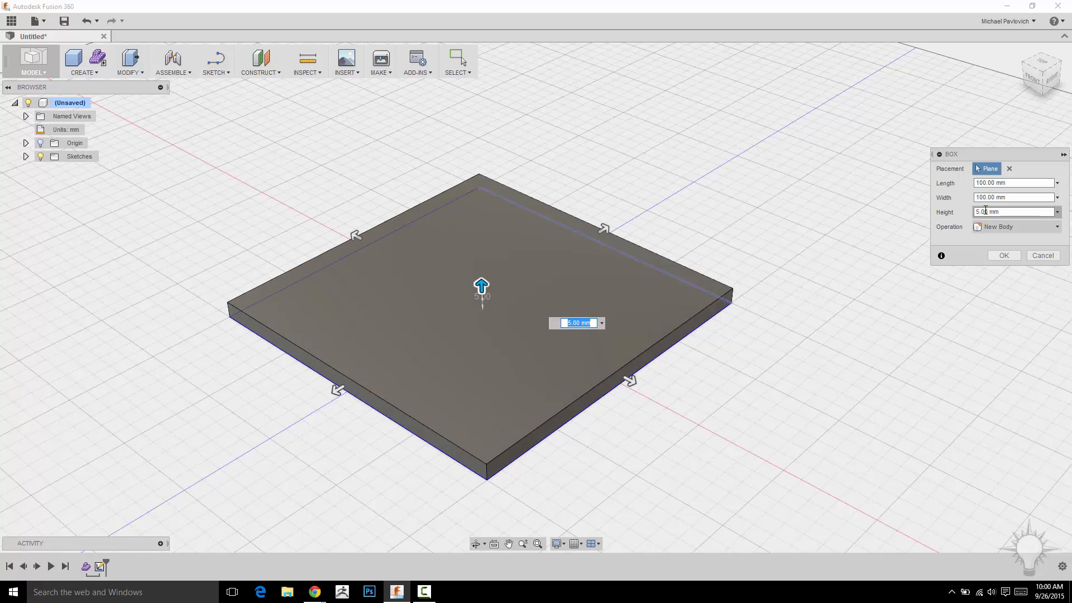
left_click_drag(480, 239, 479, 208)
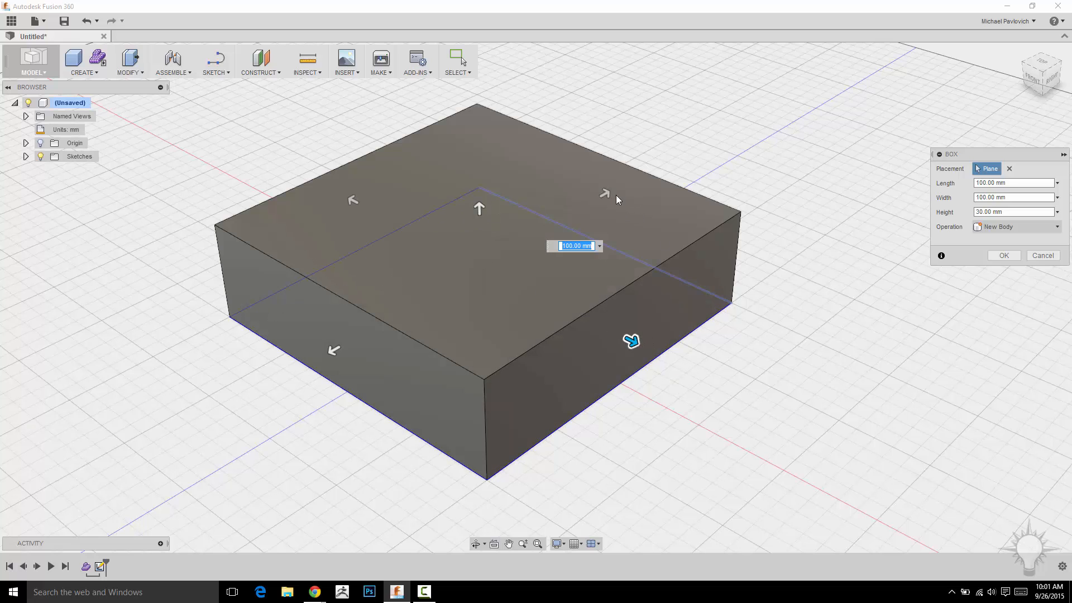
mouse_move(479, 208)
left_mouse_down()
mouse_move(479, 193)
mouse_move(479, 221)
left_mouse_up()
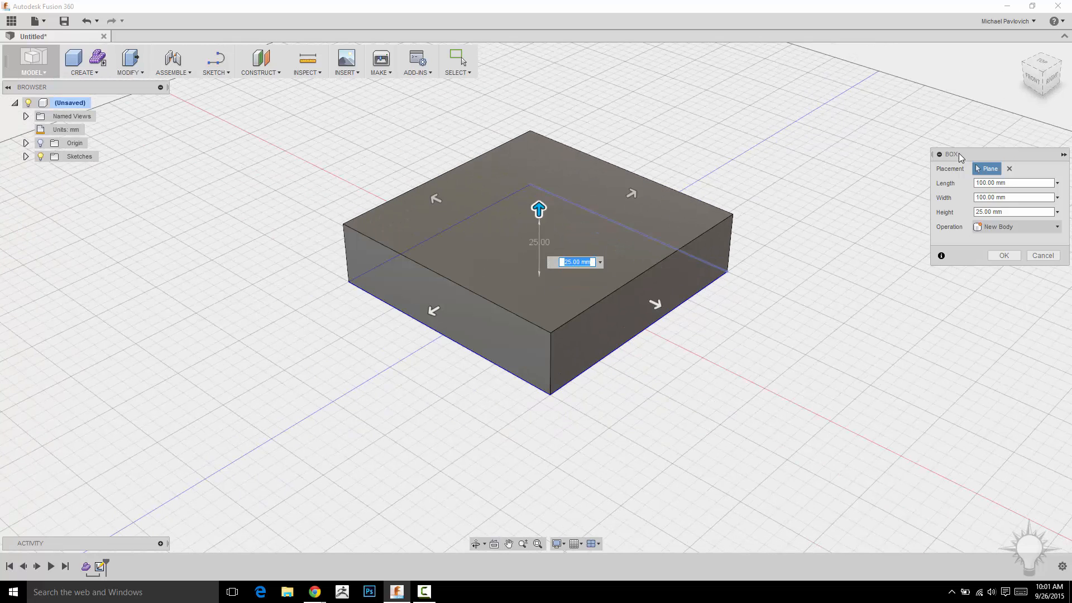
left_click(1004, 256)
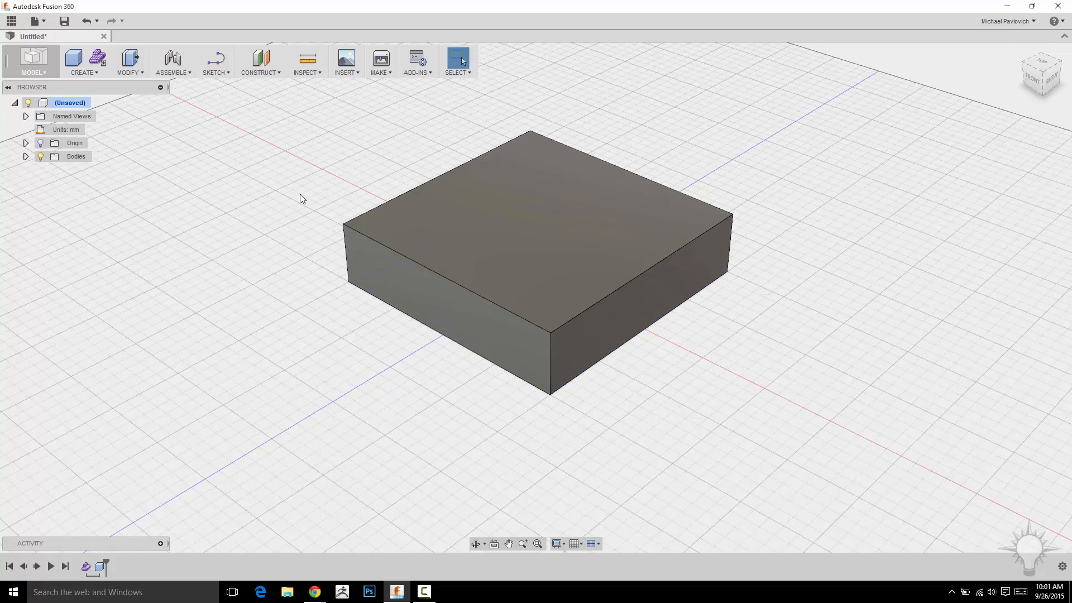
middle_click_drag(256, 180, 244, 188)
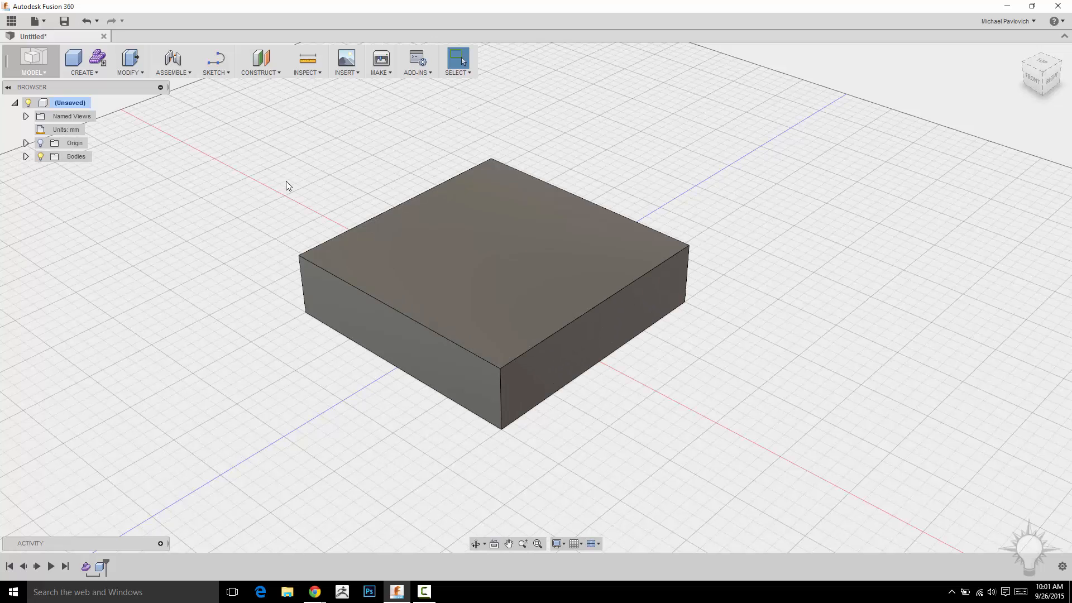
middle_click_drag(286, 181, 294, 191)
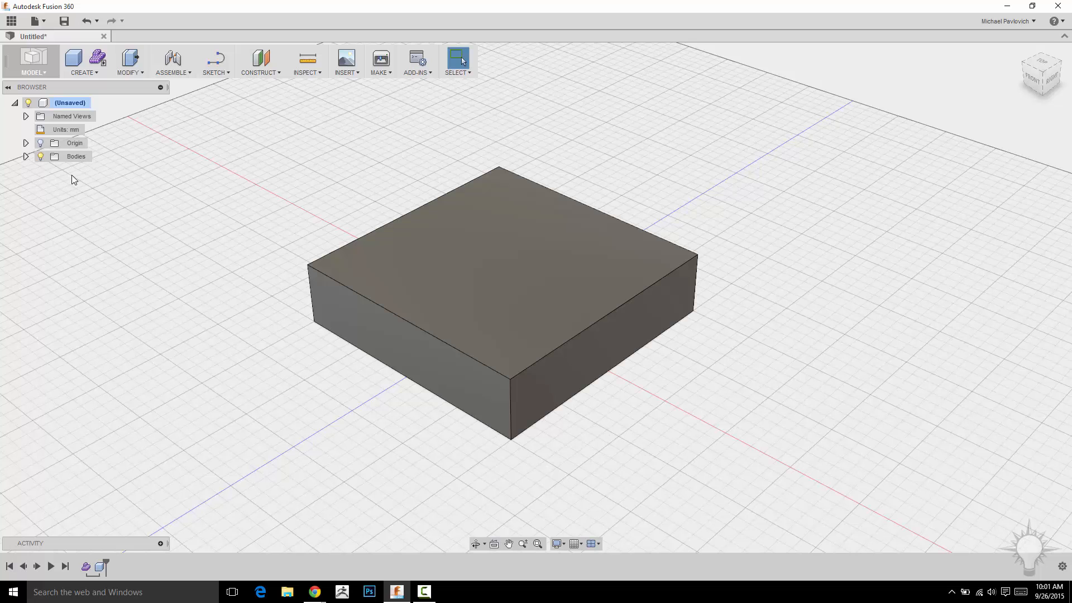
mouse_move(243, 135)
middle_mouse_down()
mouse_move(228, 145)
mouse_move(246, 115)
middle_mouse_up()
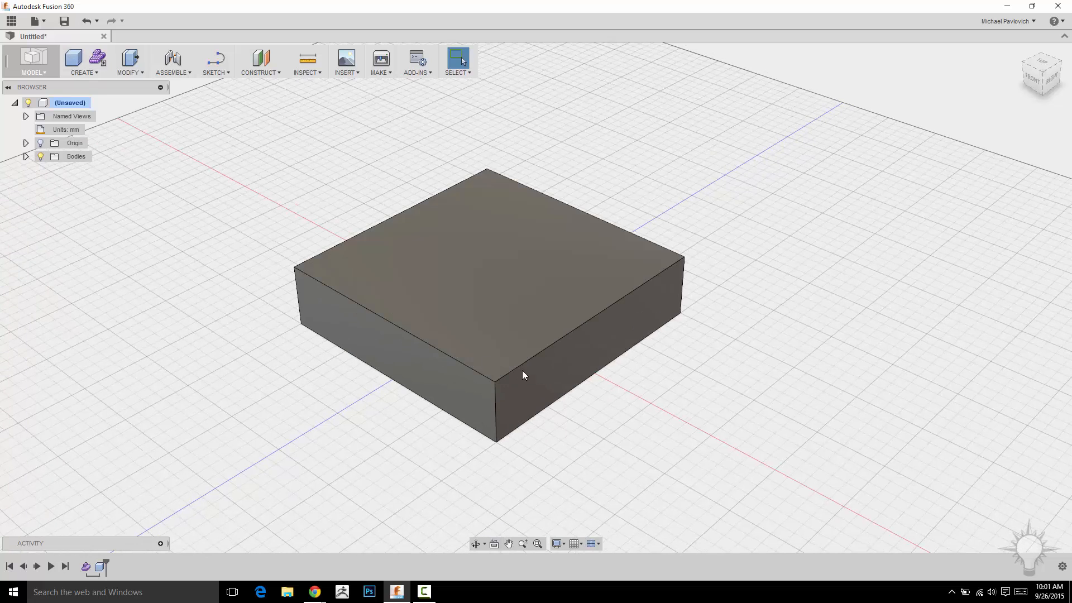
middle_click_drag(227, 313, 218, 279, "shift")
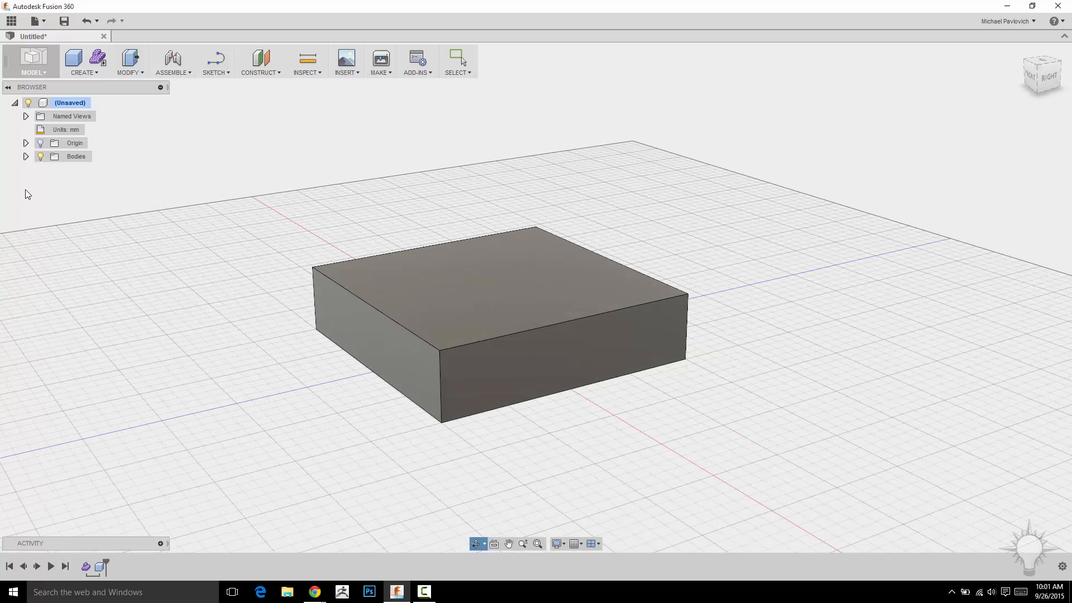
Rename the solid's body as Box and clear the selection
left_click(25, 156)
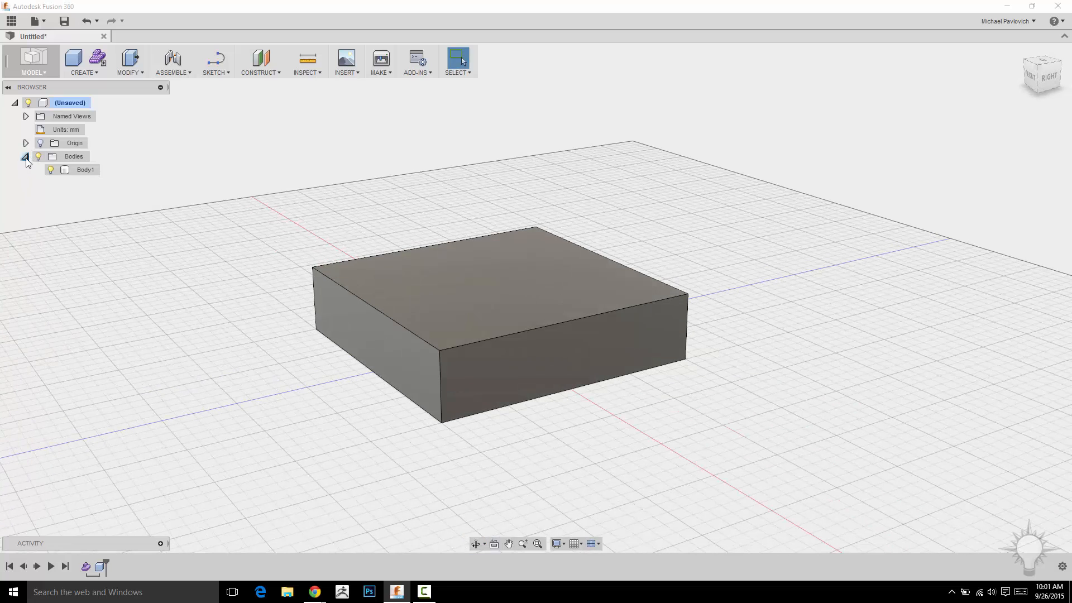
left_click(85, 170)
left_click(85, 171)
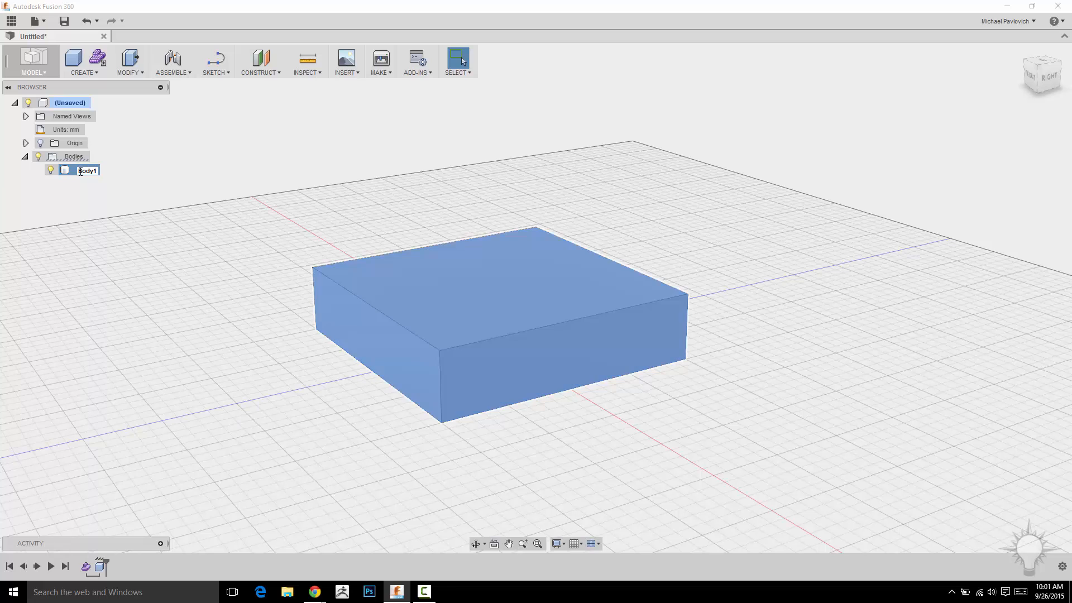
left_click_drag(78, 171, 108, 169)
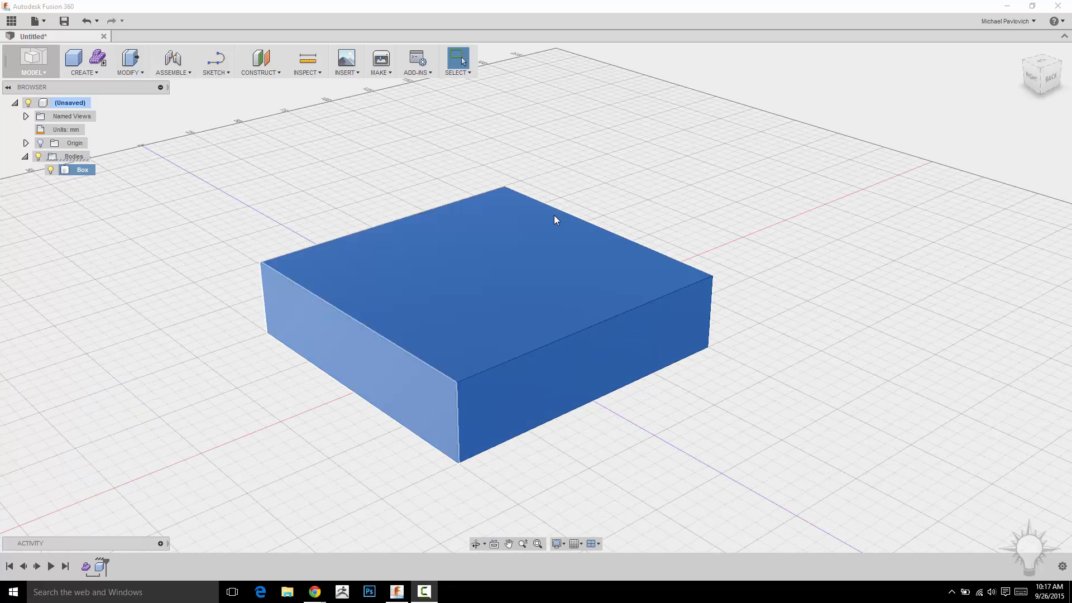
middle_click_drag(364, 175, 365, 198)
left_click(382, 177)
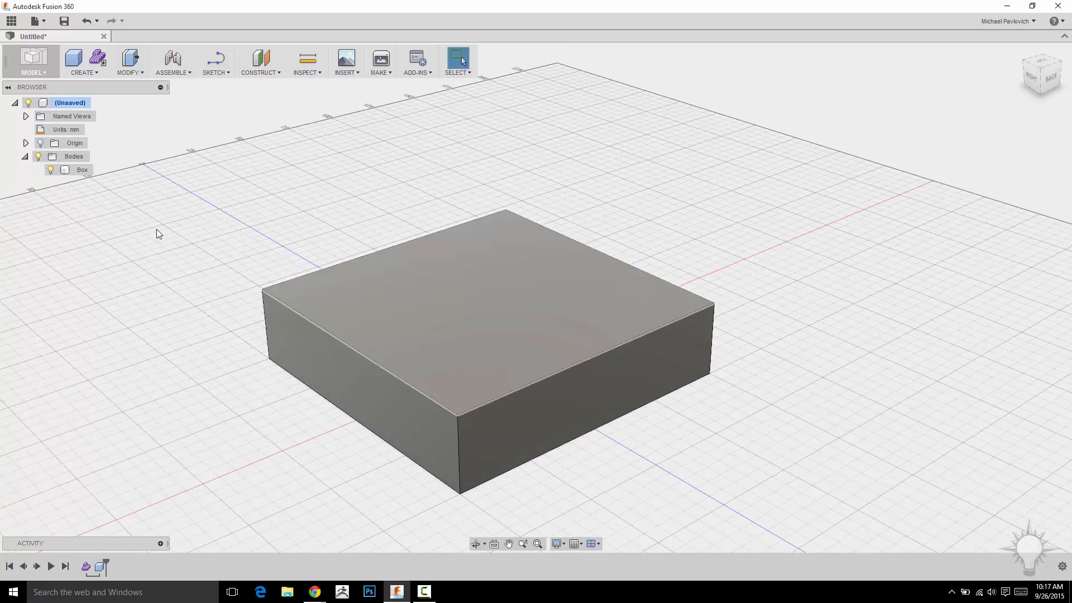
Try out selecting the Box body by its name, its top face alone and the whole body in the model, ending with nothing selected
left_click(81, 170)
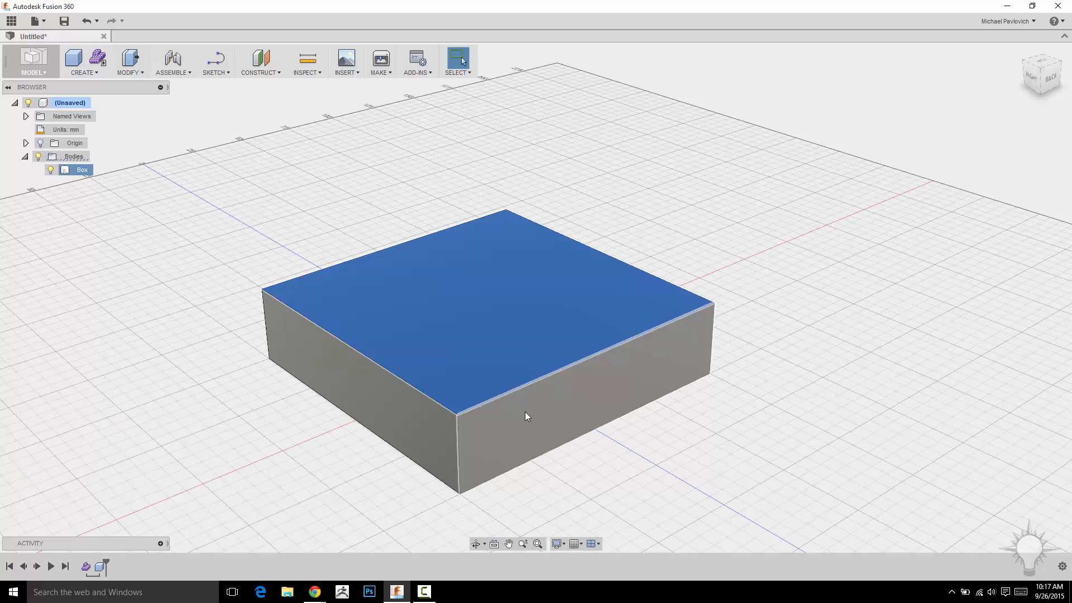
left_click(482, 284)
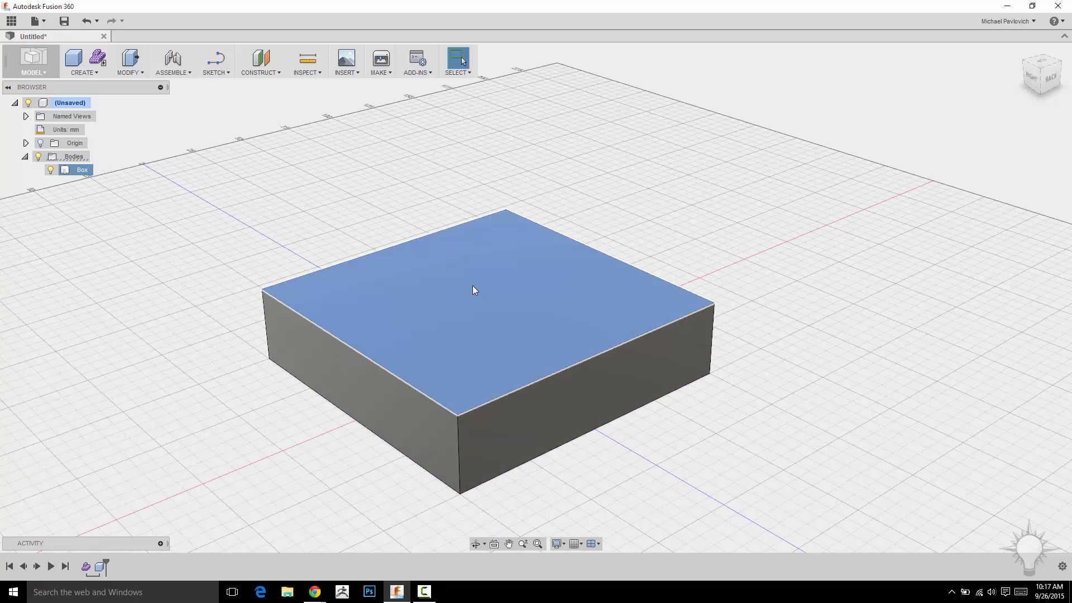
double_click(472, 286)
middle_click_drag(491, 152, 516, 158, "shift")
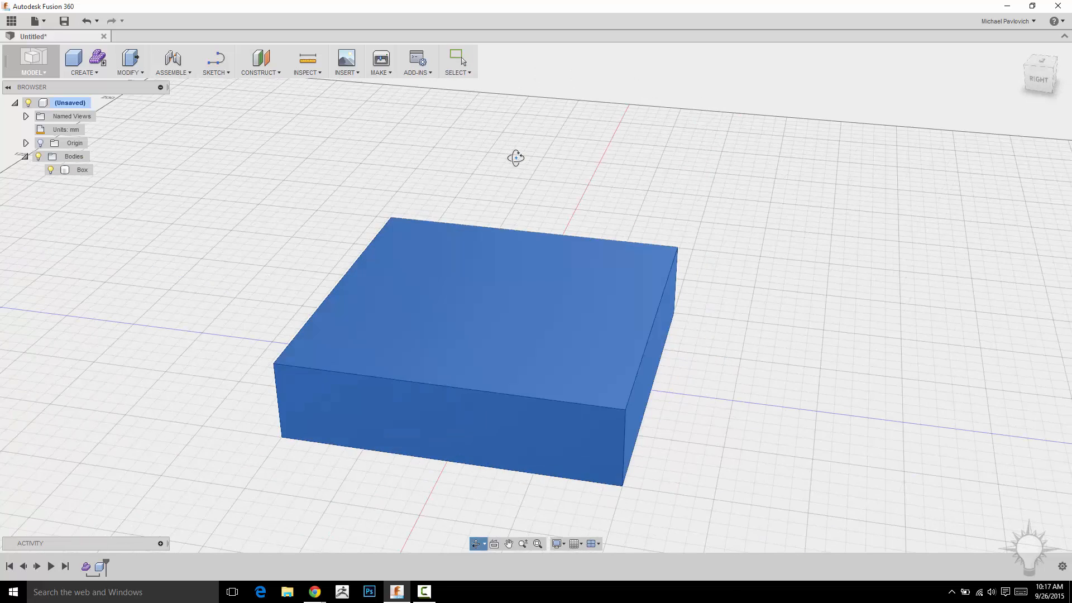
left_click(641, 227)
middle_click_drag(768, 165, 741, 182, "shift")
scroll(735, 179, "up", 3)
scroll(737, 177, "down", 3)
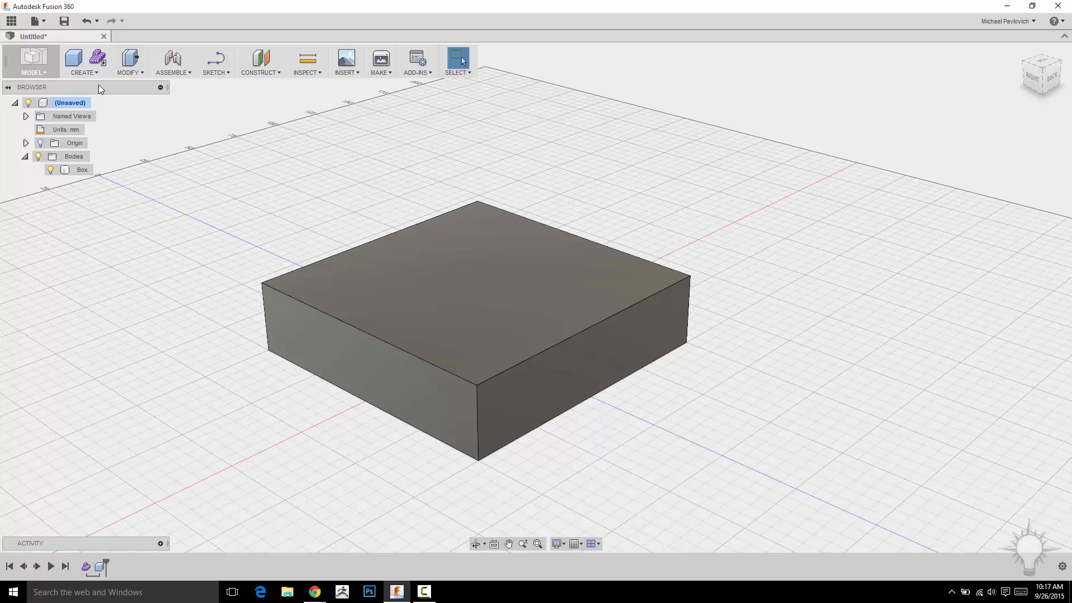
Add the Fillet command to the shortcuts of the Modify group
left_click(136, 73)
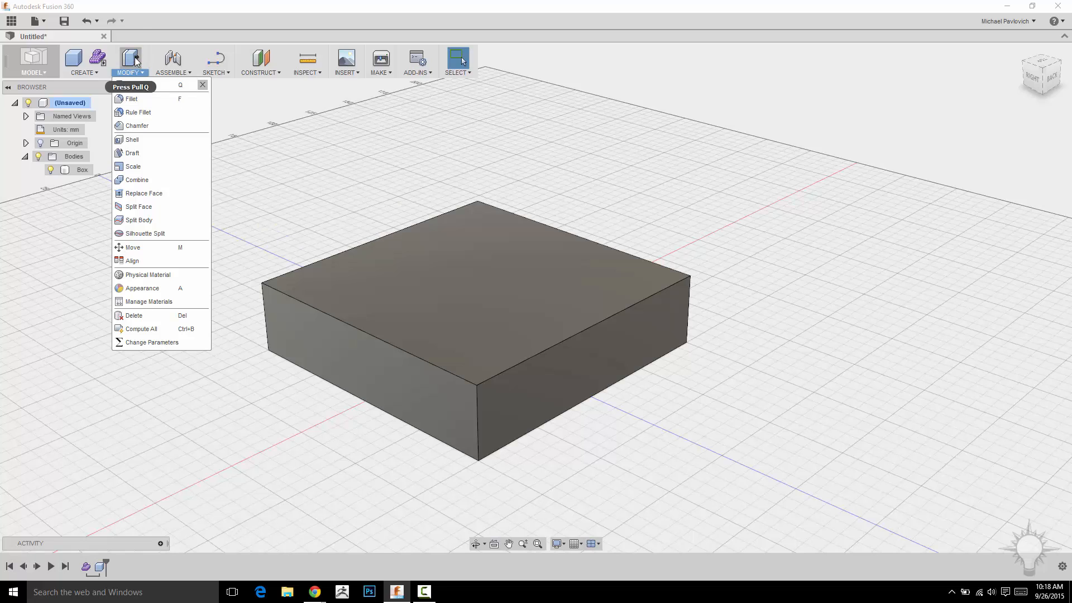
left_click(144, 6)
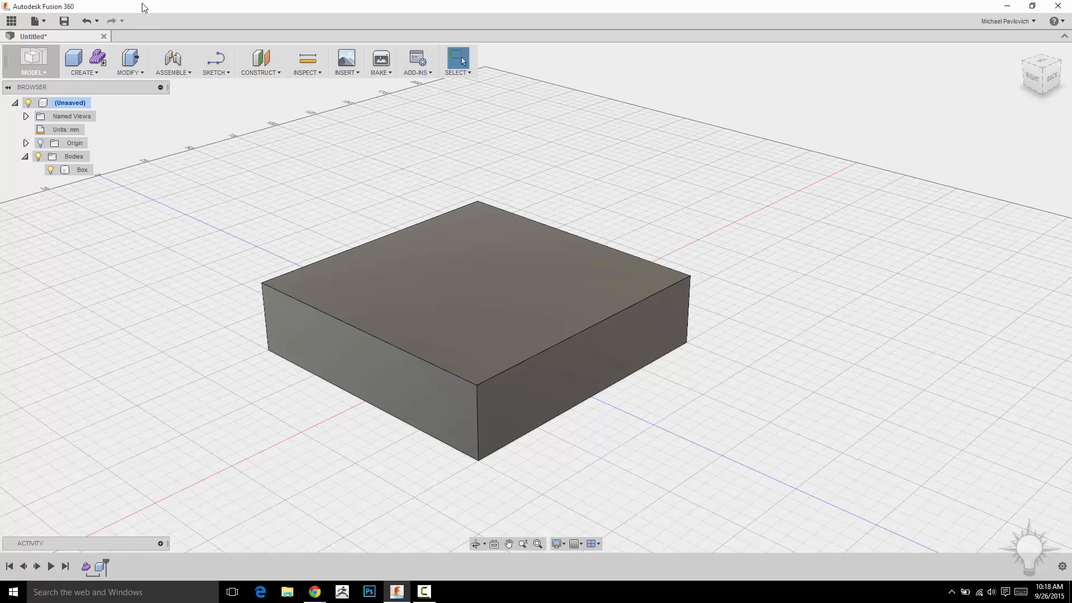
left_click(77, 74)
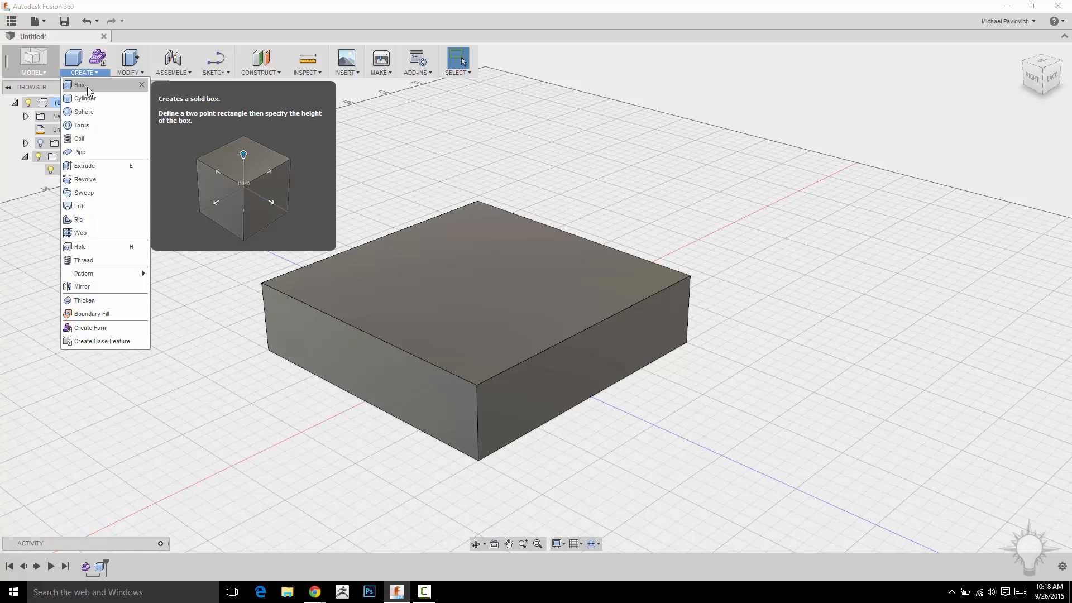
left_click(127, 75)
left_click(127, 75)
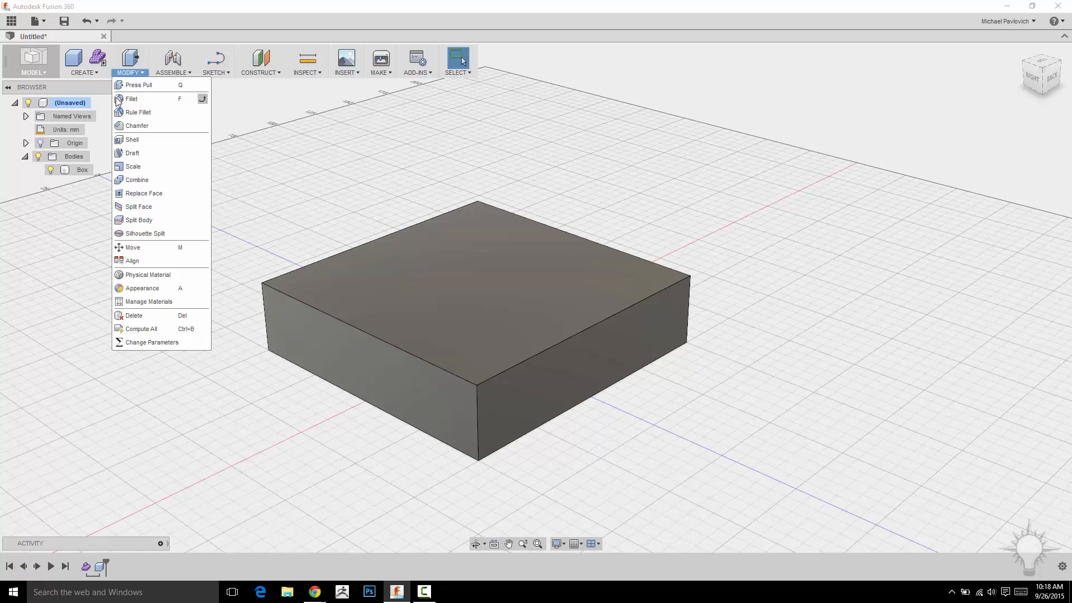
left_click(202, 99)
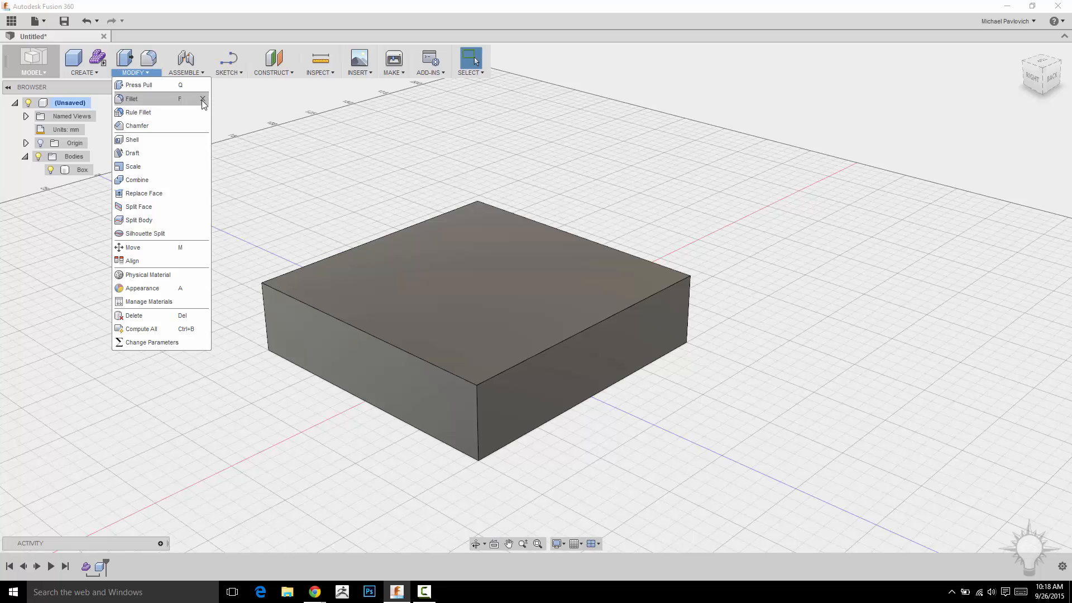
left_click(293, 66)
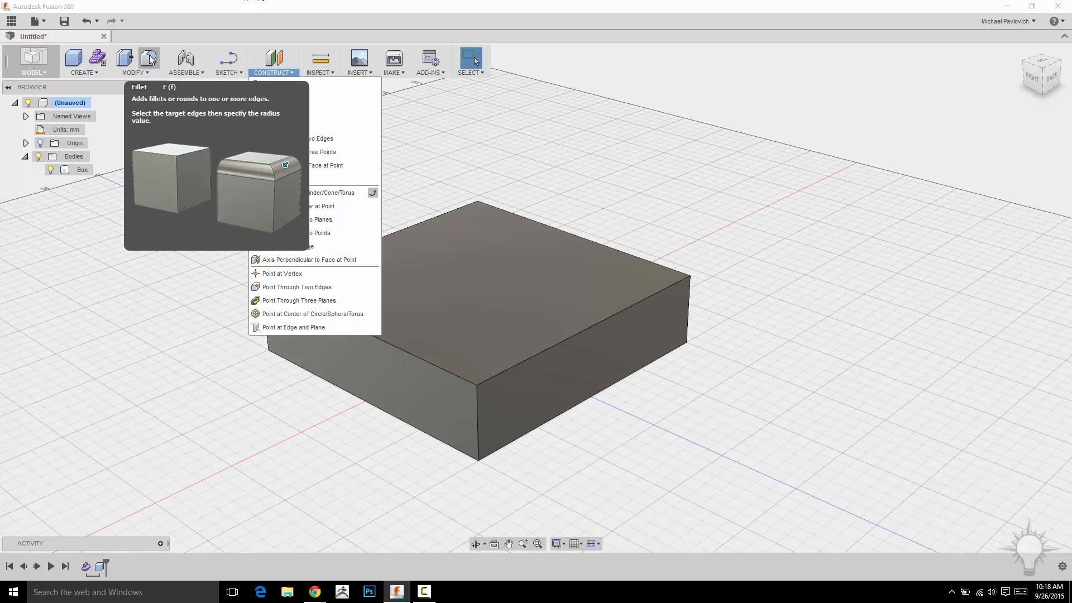
Remove the Fillet command from the shortcuts of the Modify group
left_click(143, 75)
left_click(145, 75)
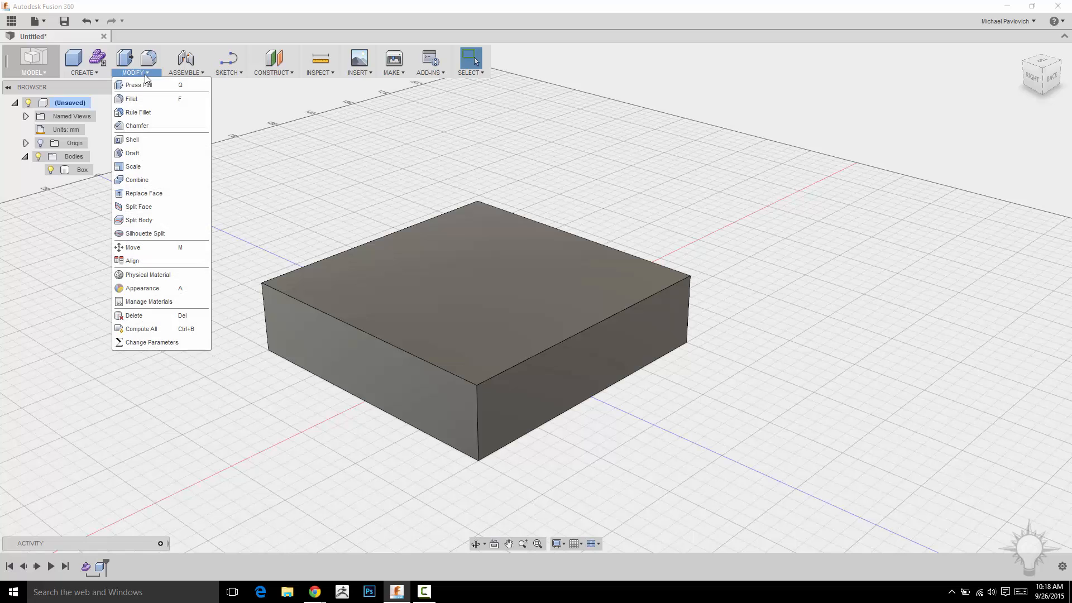
left_click(203, 99)
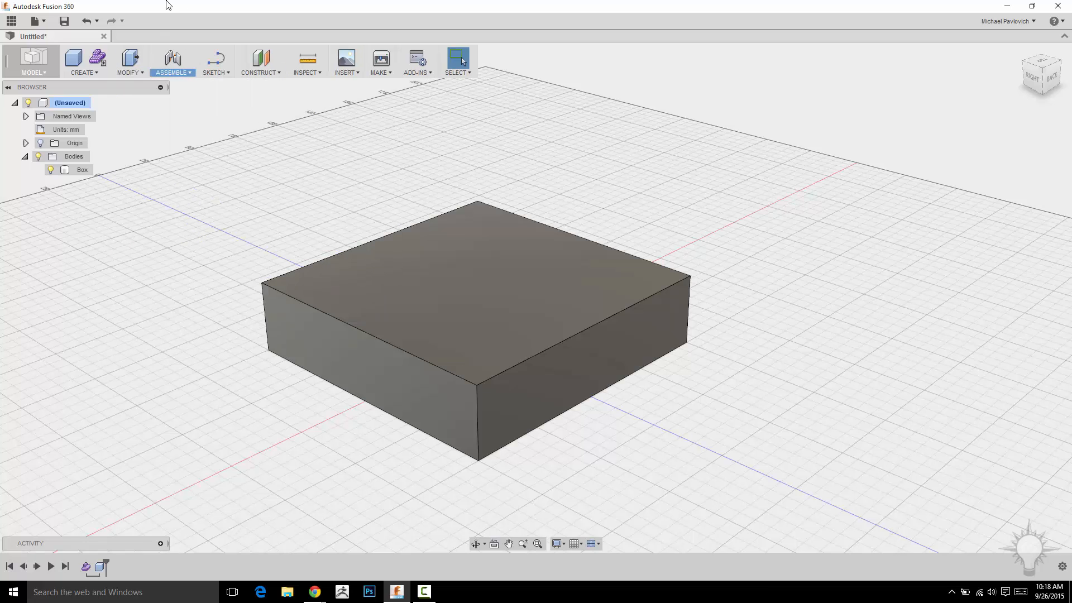
left_click(128, 73)
left_click(141, 74)
middle_click_drag(652, 135, 594, 140)
right_click(594, 139)
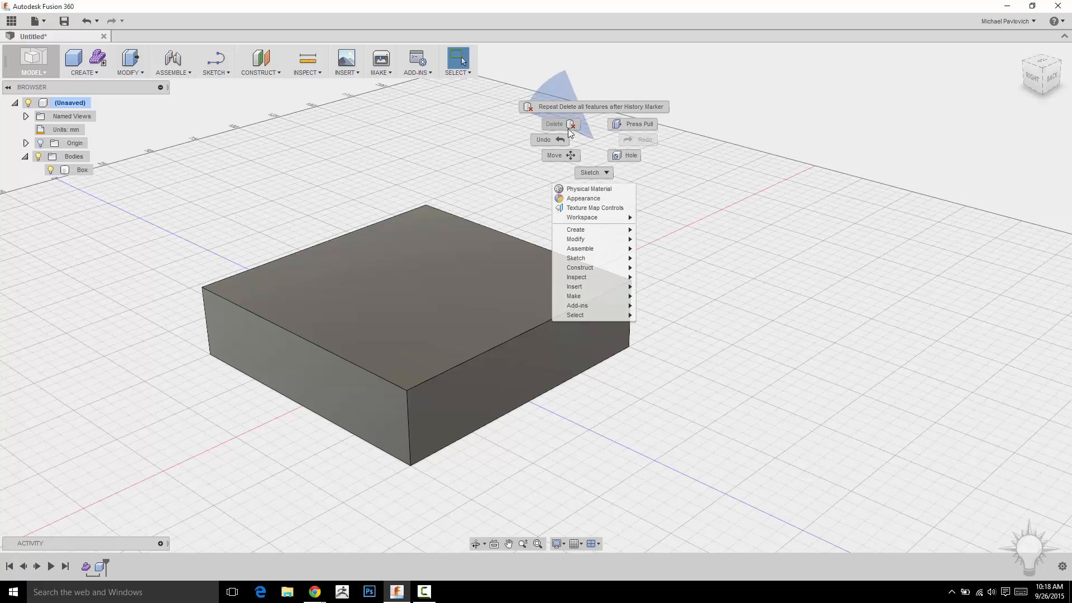
left_click(768, 66)
Press Pull the box's side face crossed by the blue axis outward to a distance of 140 mm
right_click(575, 145)
left_click(598, 132)
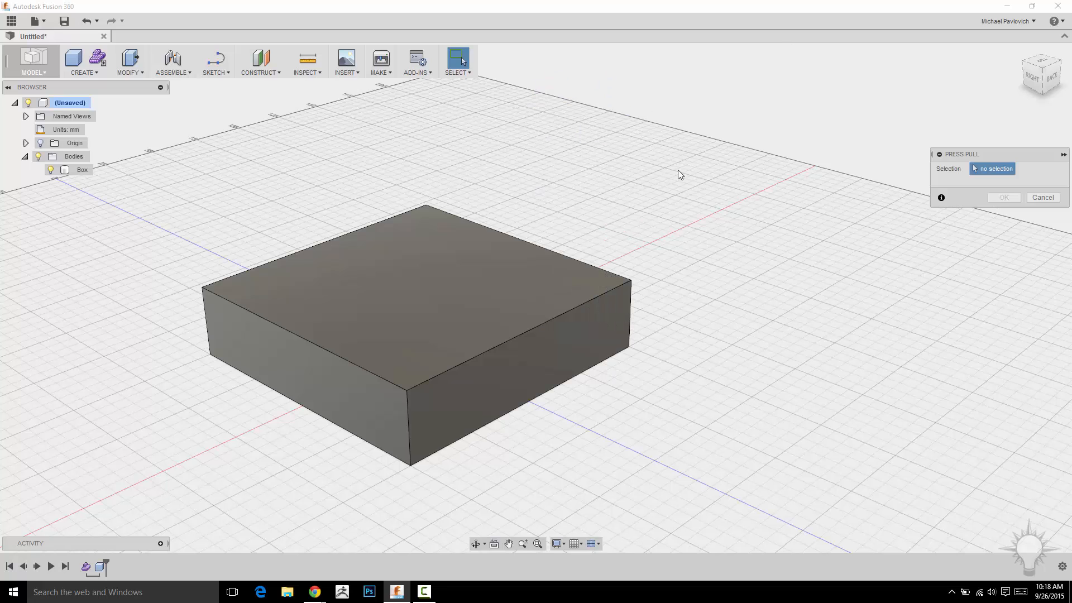
scroll(681, 175, "down", 3)
middle_click_drag(641, 284, 640, 242)
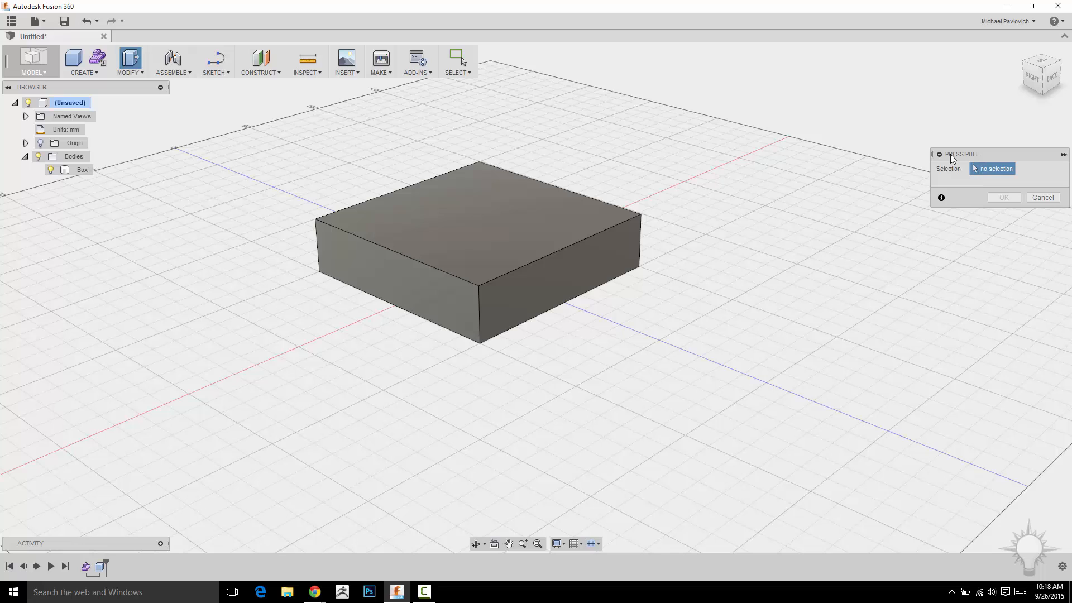
left_click_drag(950, 154, 967, 126)
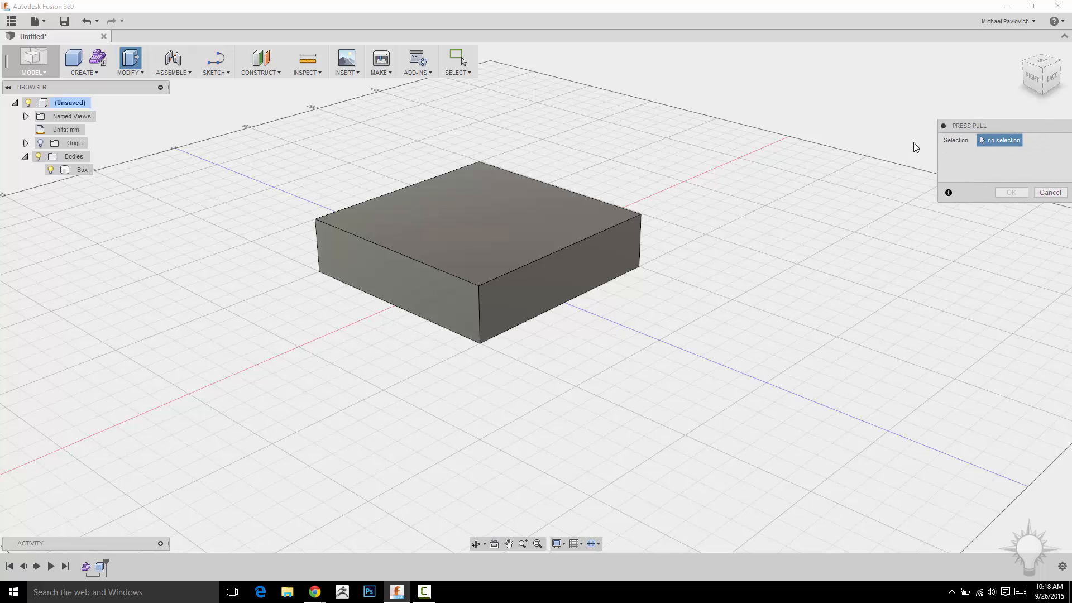
middle_click_drag(687, 148, 687, 168)
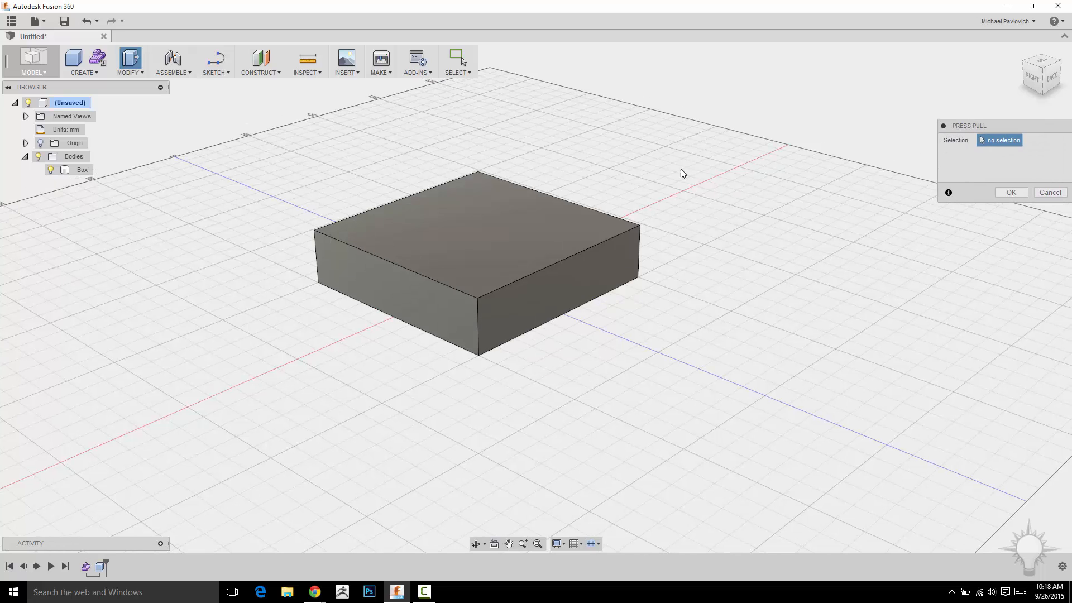
left_click(547, 298)
left_click_drag(556, 301, 578, 311)
left_click(1008, 199)
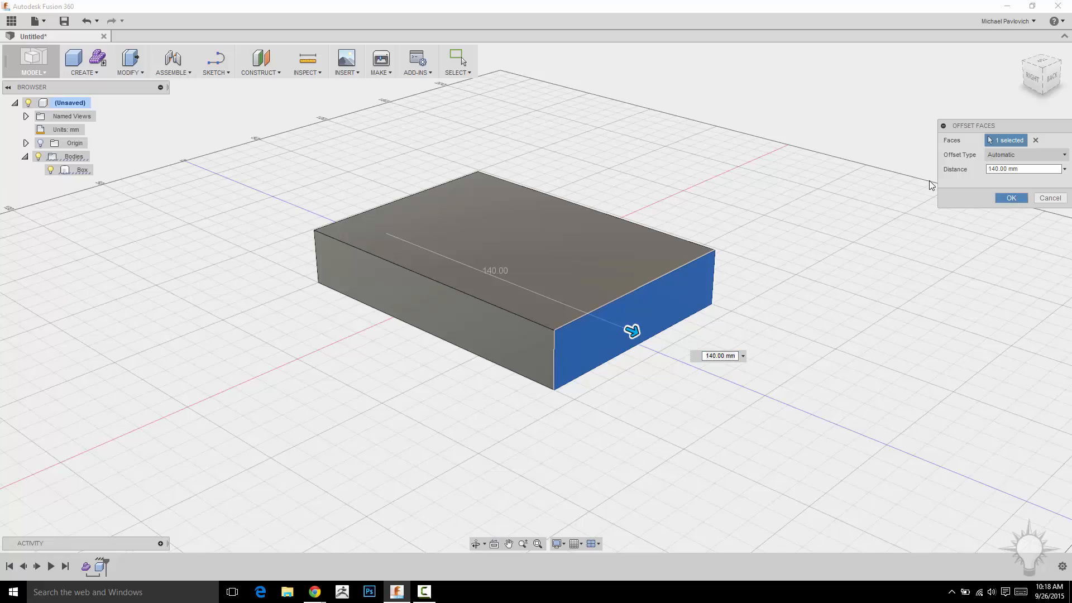
Repeat Press Pull on the adjacent long side face crossed by the red axis, pulling it outward to a distance of 140 mm
middle_click_drag(630, 177, 676, 152)
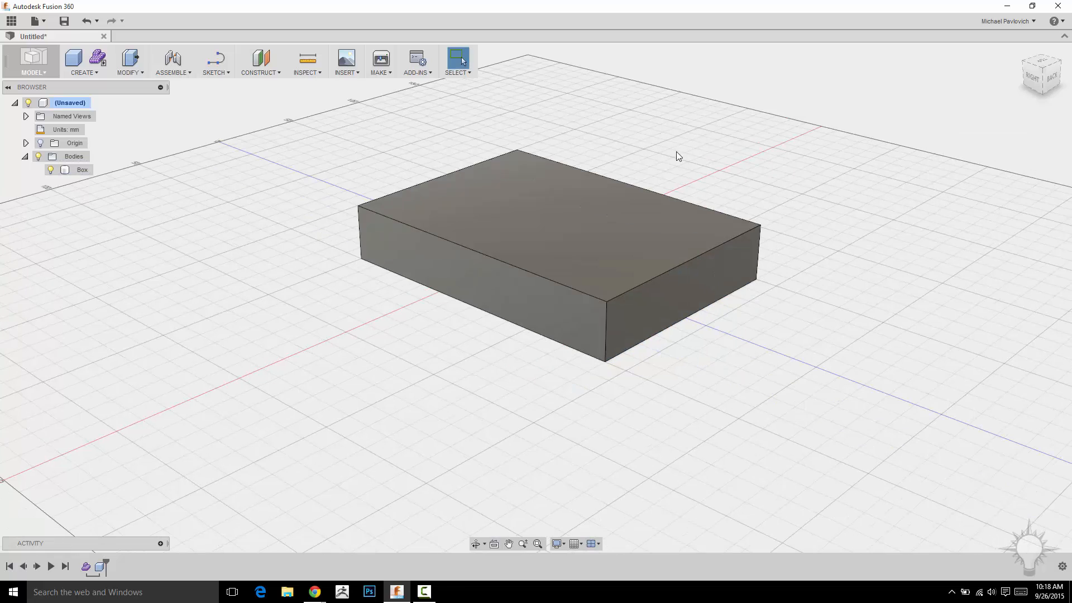
right_click(273, 310)
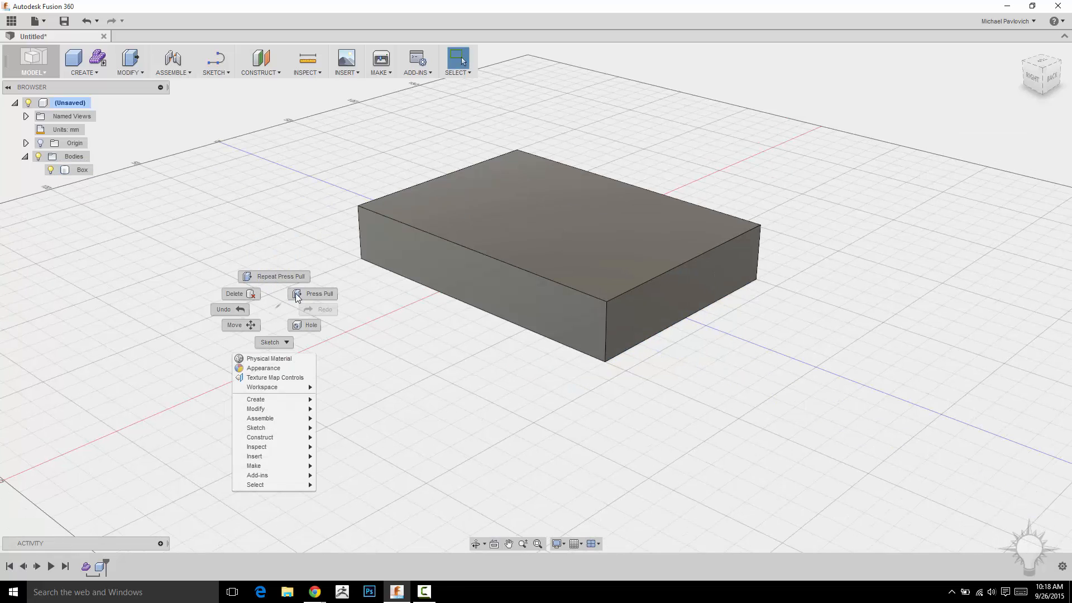
left_click(275, 277)
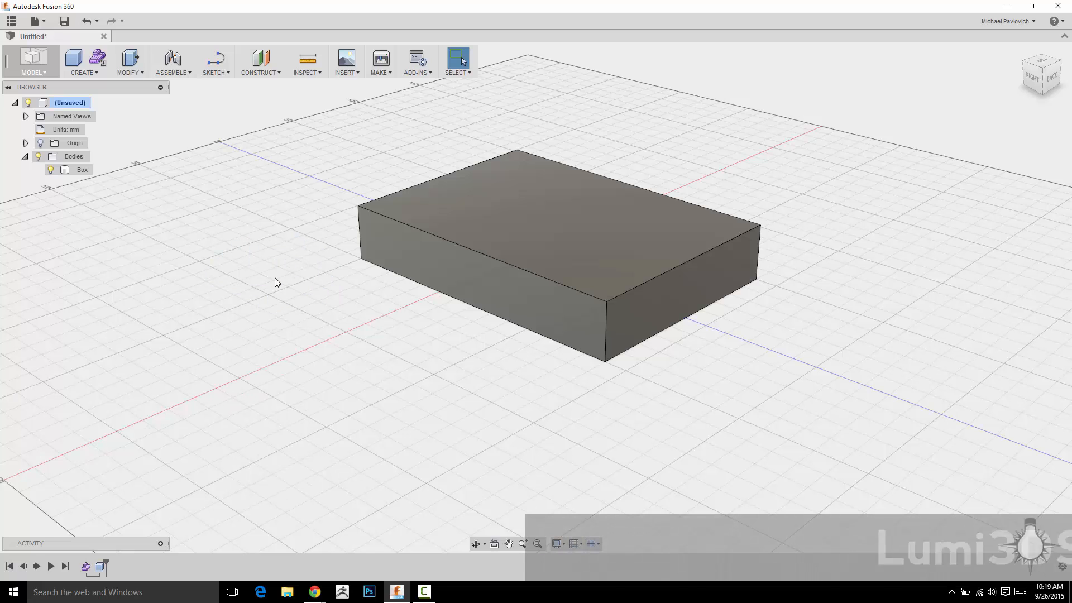
left_click(459, 272)
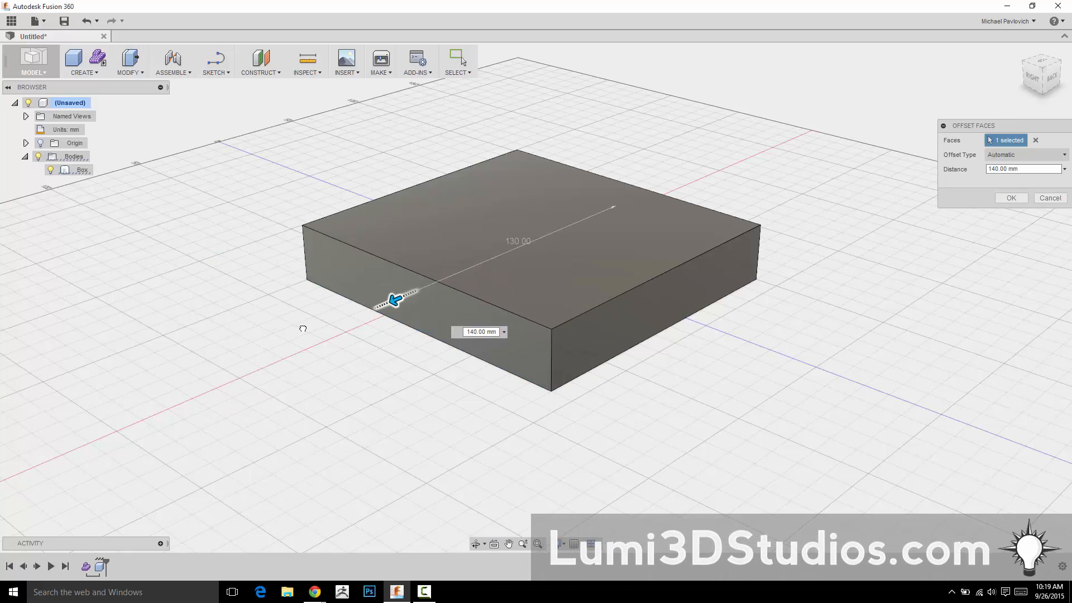